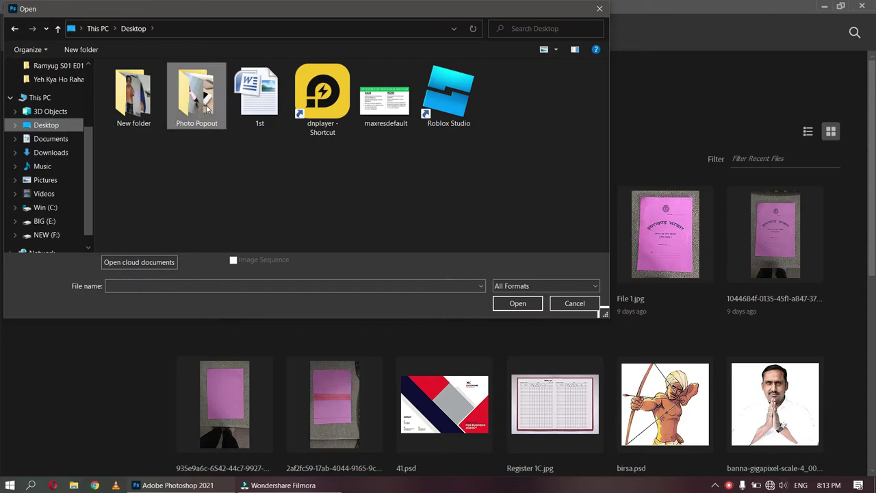
Step: Open both images from the Photo Popout folder and bring 100_2580.JPG to the front
key(ctrl+a)
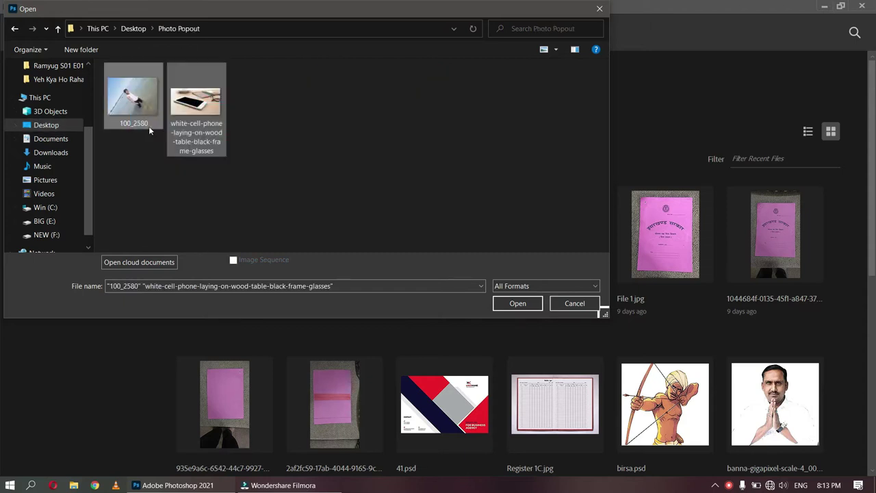
key(Return)
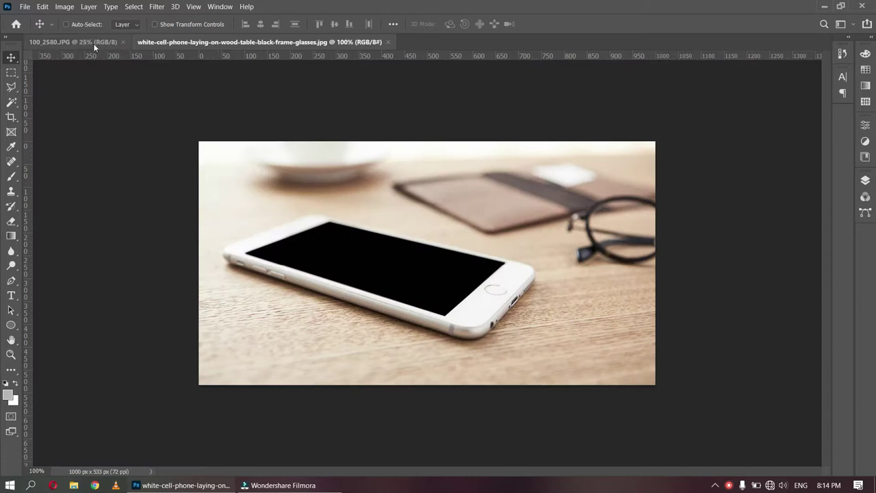
click(82, 42)
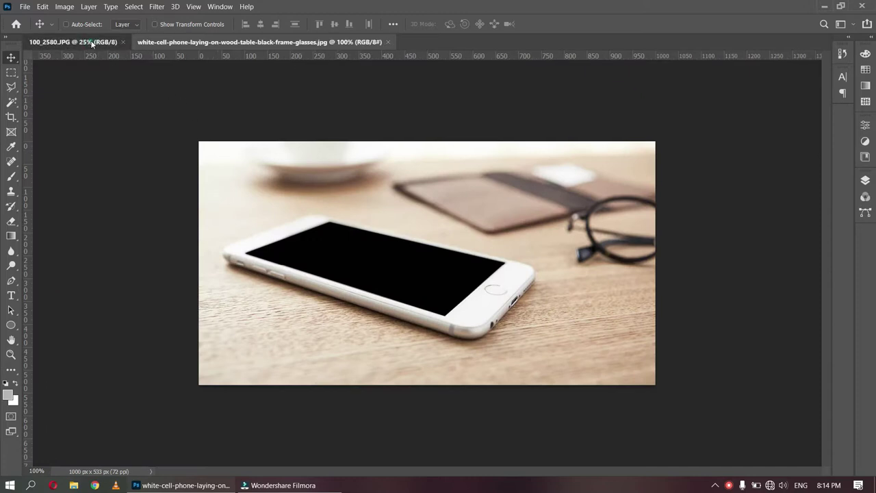
Step: Cut the entire 100_2580.JPG photo to the clipboard and close its document without saving
key(ctrl+a)
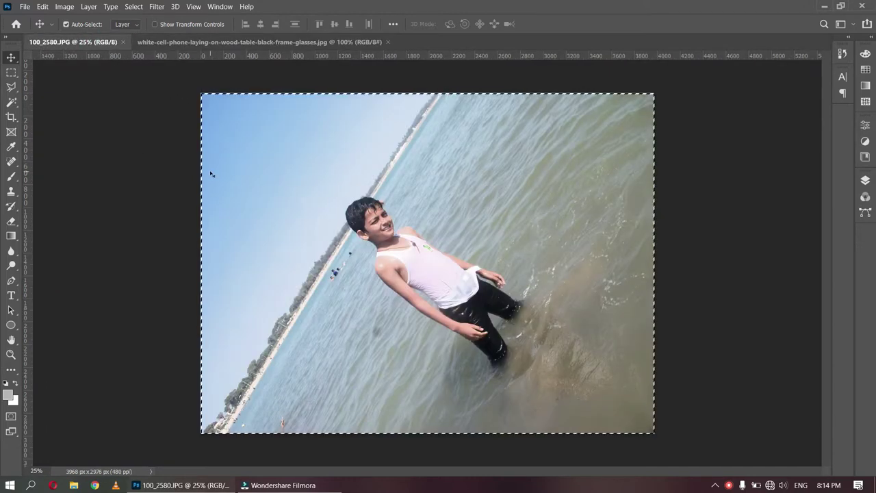
key(ctrl+x)
key(ctrl+w)
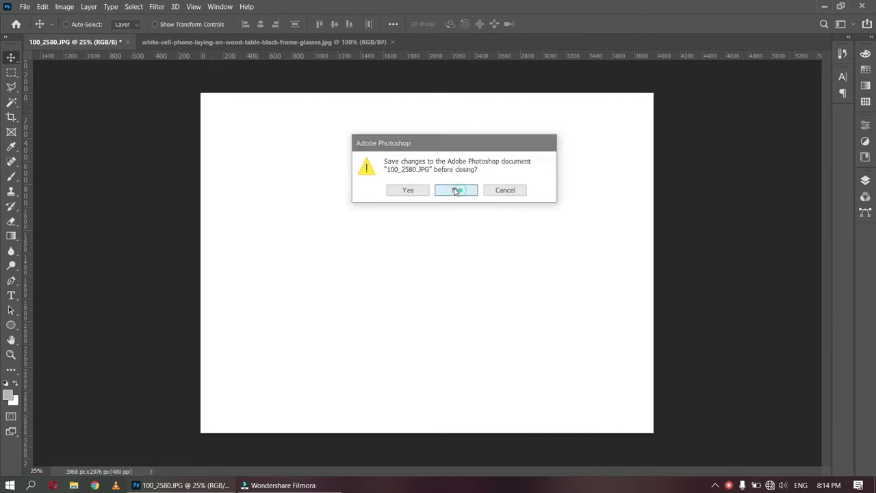
click(456, 190)
key(ctrl+v)
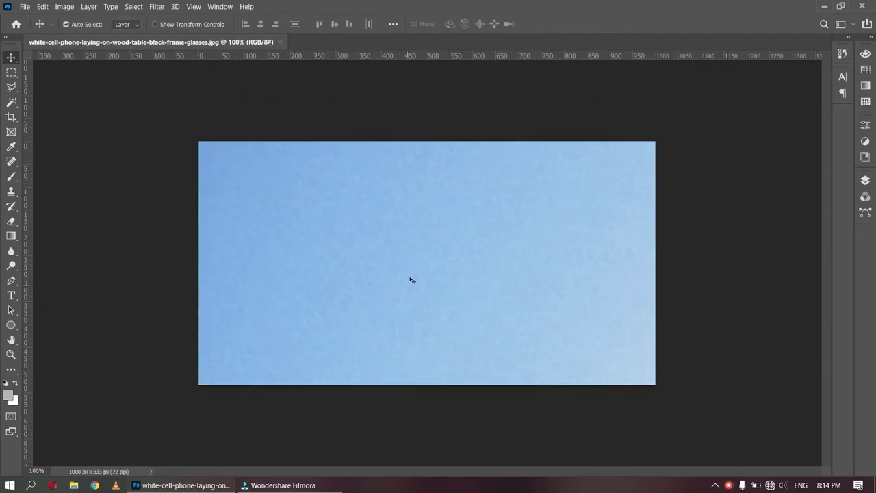
key(ctrl+t)
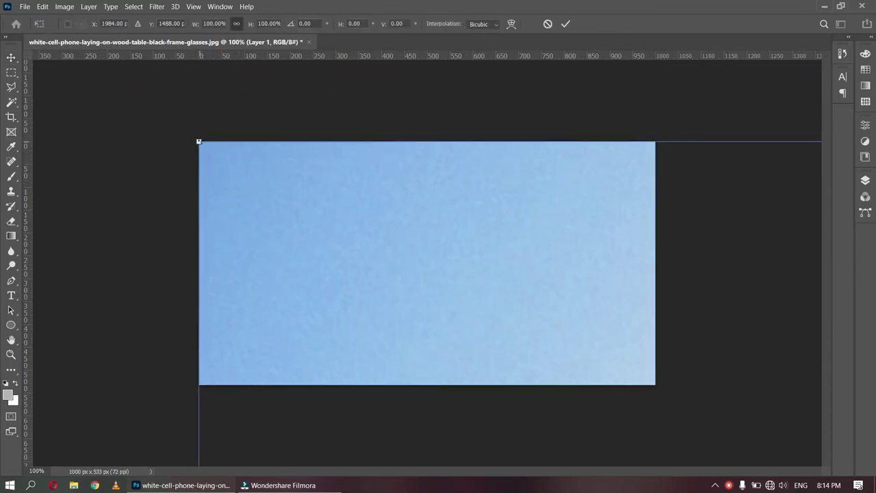
key(Return)
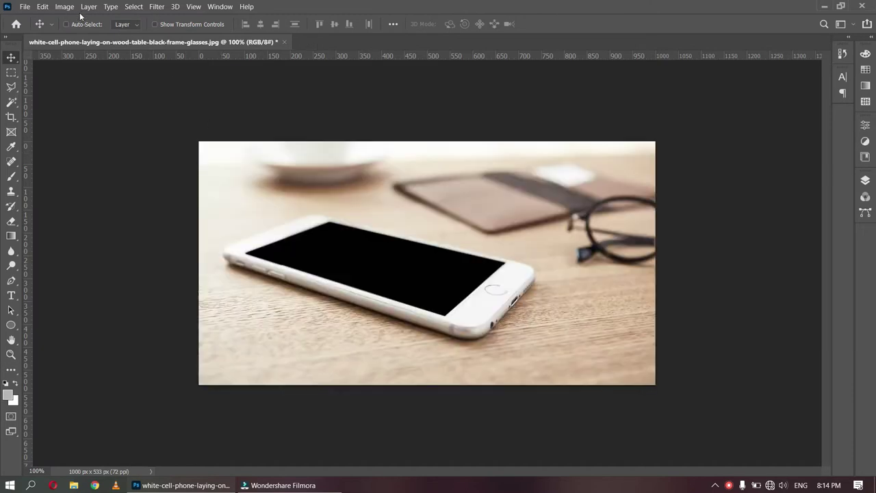
Step: Resize the phone image to a height of 10 inches at 300 pixels/inch, keeping its proportions
click(65, 6)
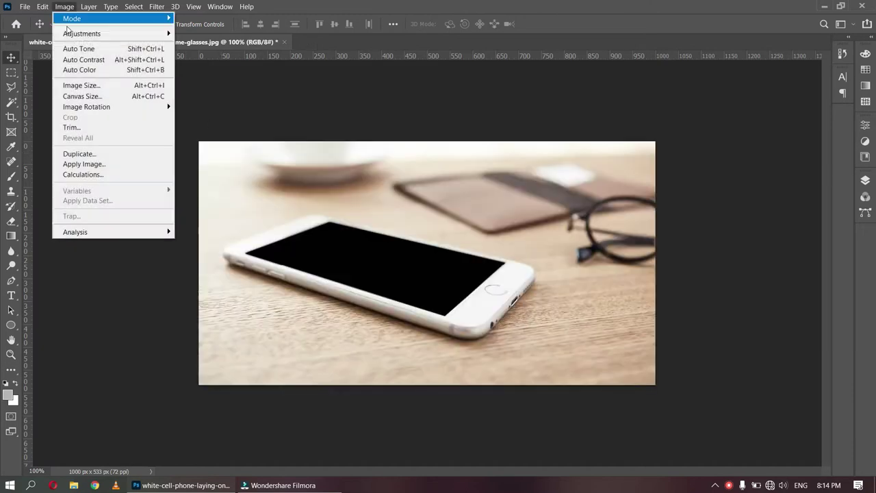
click(80, 85)
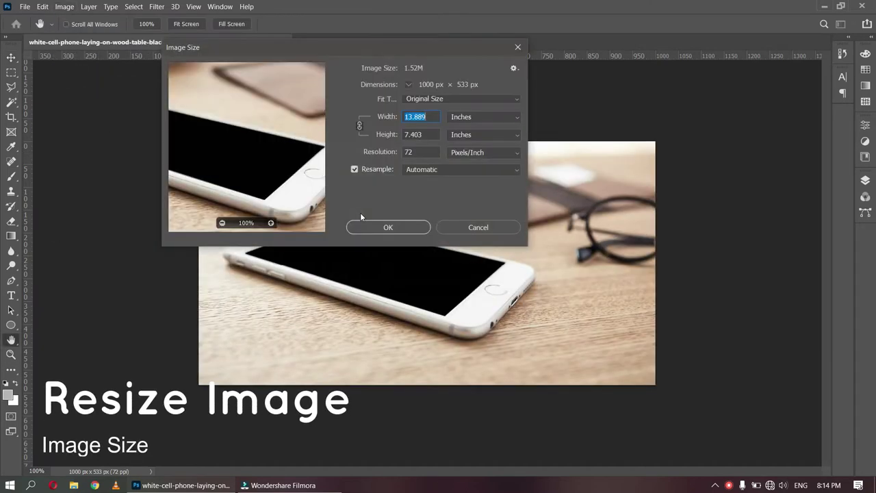
text(300)
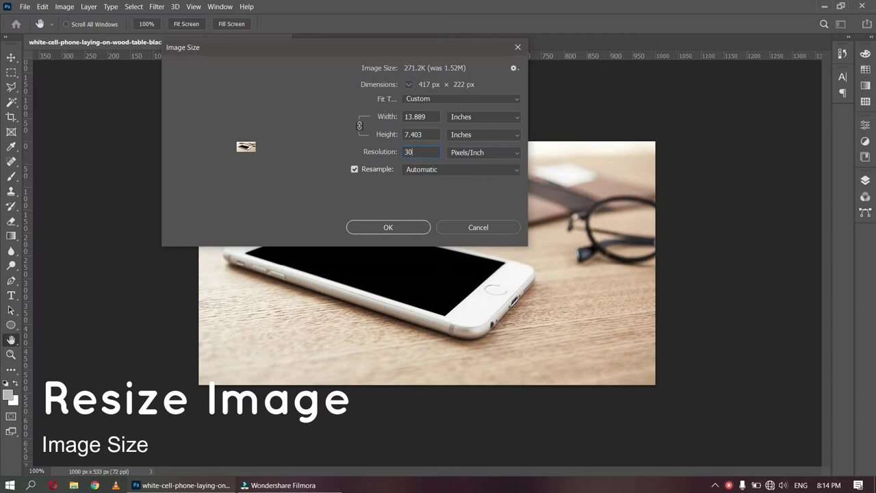
click(387, 135)
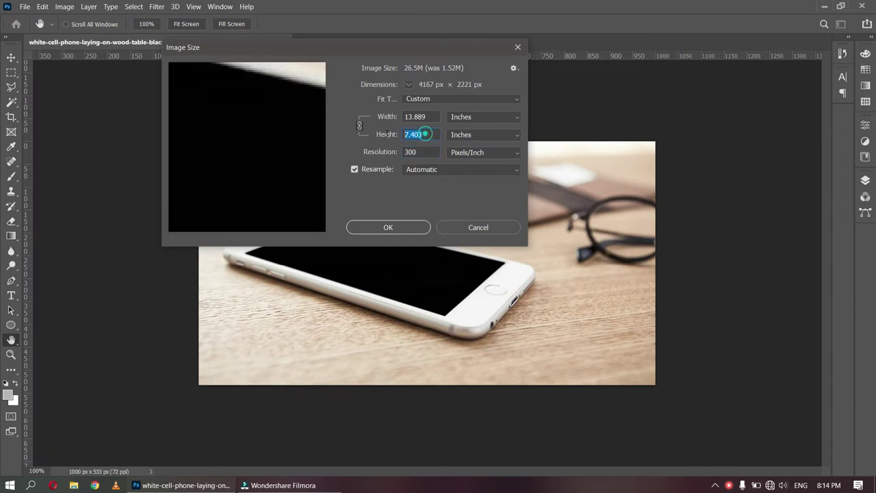
text(10)
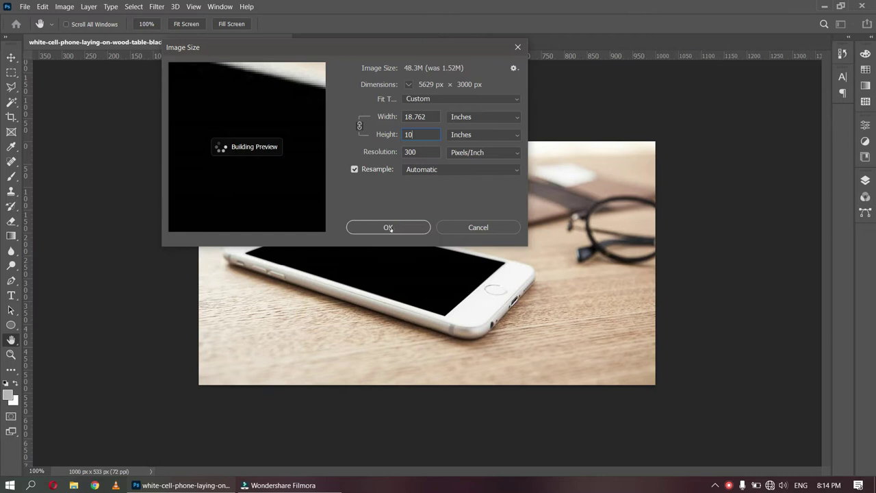
click(387, 228)
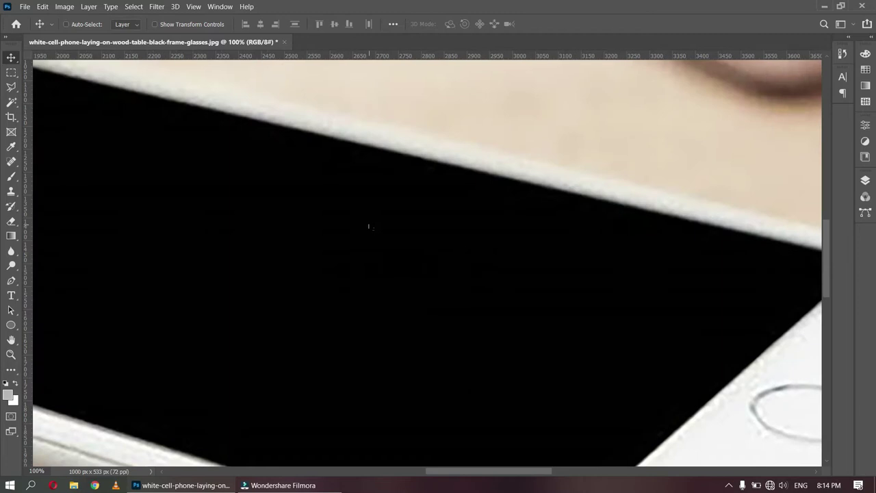
Step: Paste the cut photo of the boy into the phone image as a new layer
drag(370, 258, 368, 256)
key(ctrl+v)
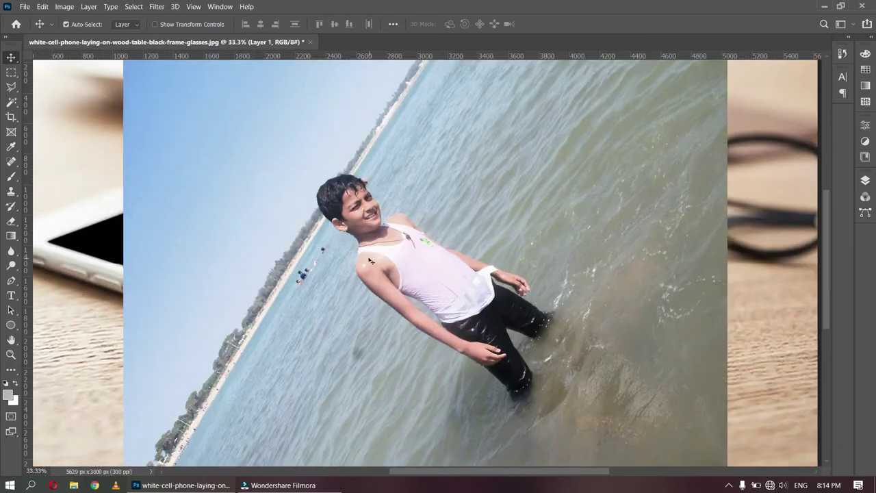
key(ctrl+minus)
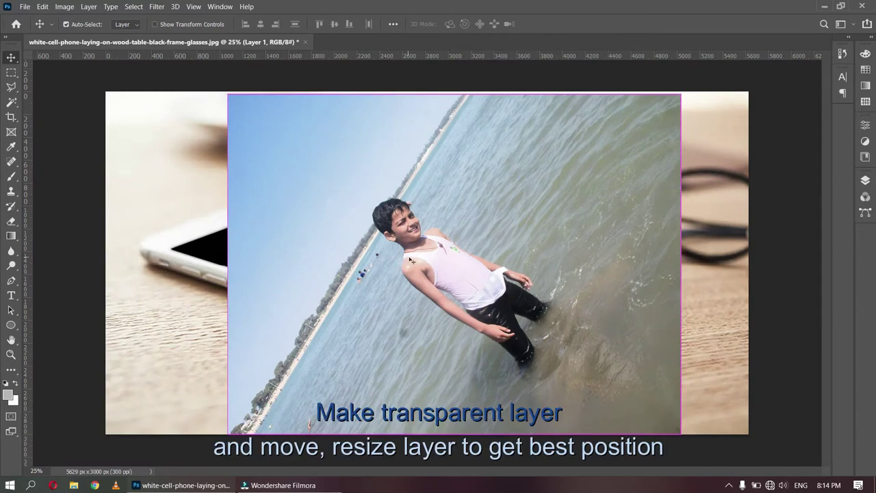
Step: Make the photo layer 50% opaque, scale it to about 89% and rotate it about 47.5° so the boy stands upright over the phone screen
key(ctrl)
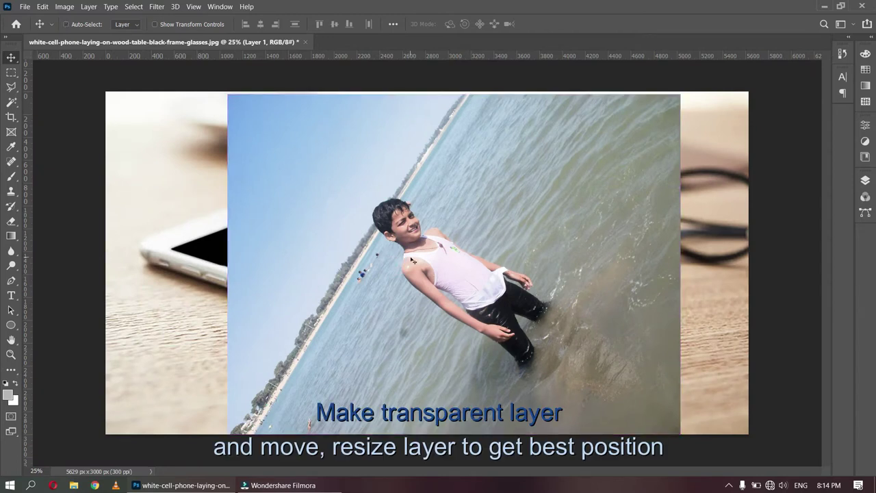
key(5)
key(ctrl+t)
drag(195, 149, 417, 155)
drag(435, 306, 405, 232)
drag(704, 245, 673, 239)
drag(460, 261, 469, 267)
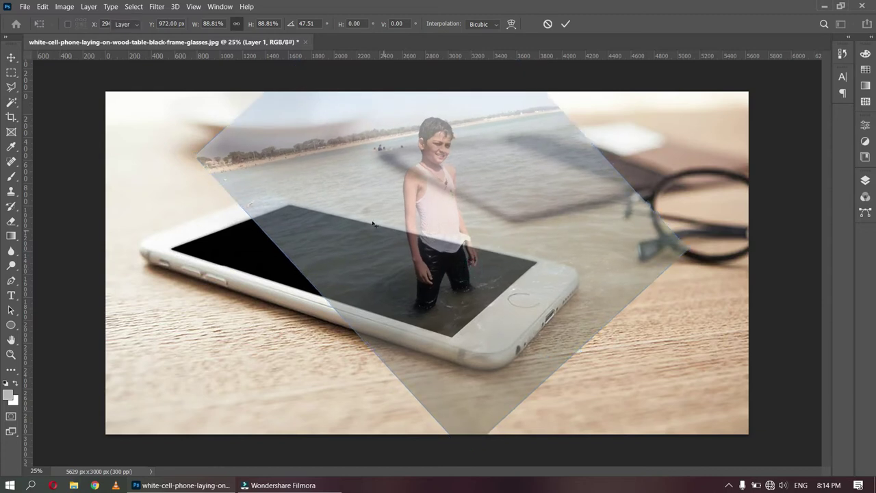
key(Return)
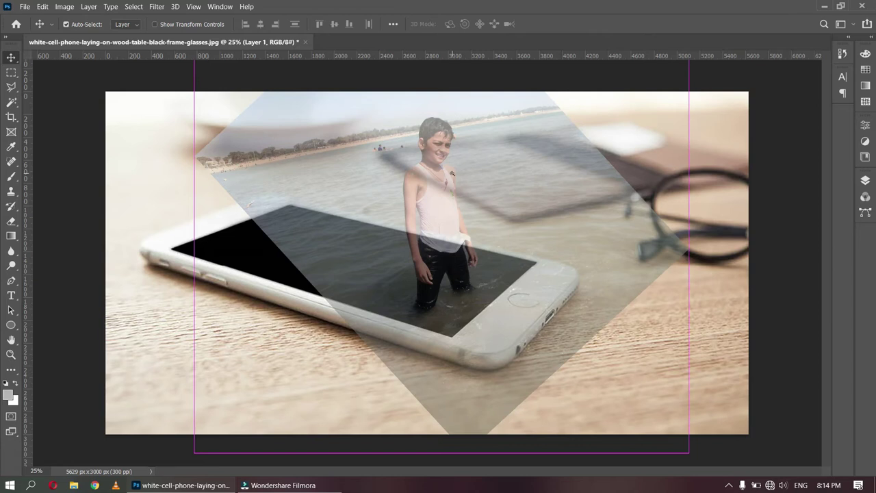
Step: Restore the photo layer's opacity to 100% and select the boy with Select Subject
ctrl+click(456, 177)
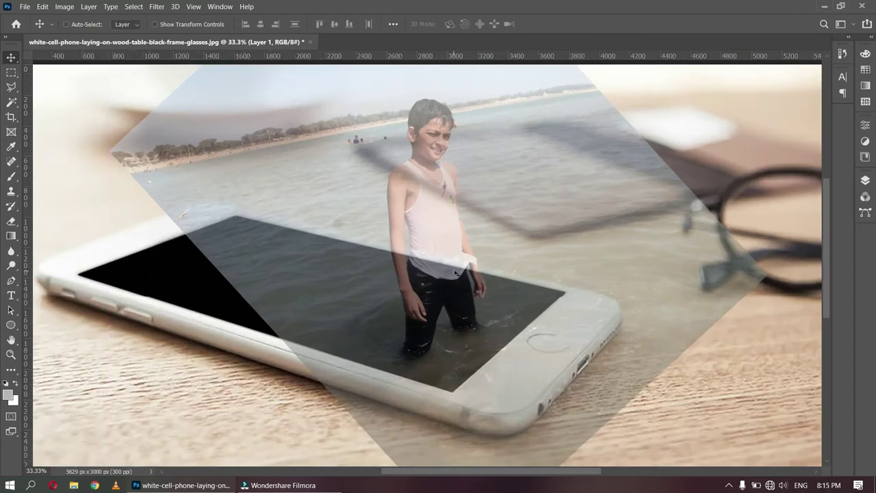
key(0)
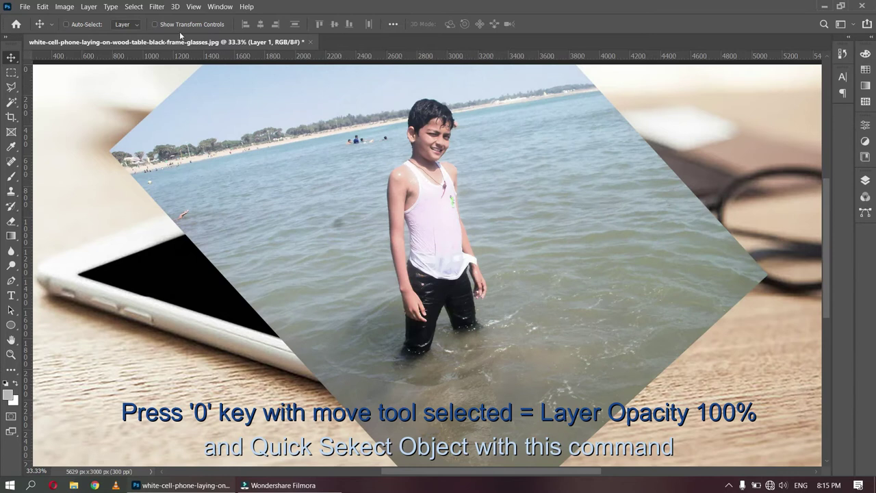
click(134, 6)
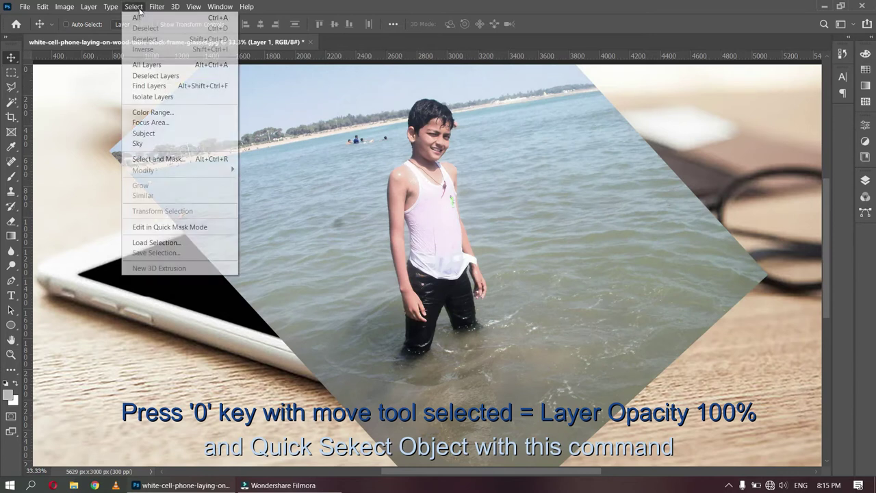
click(156, 136)
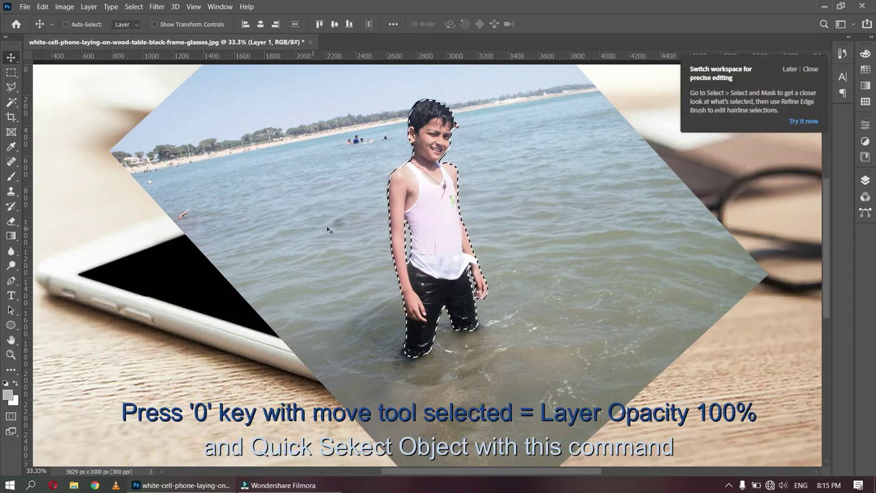
click(795, 74)
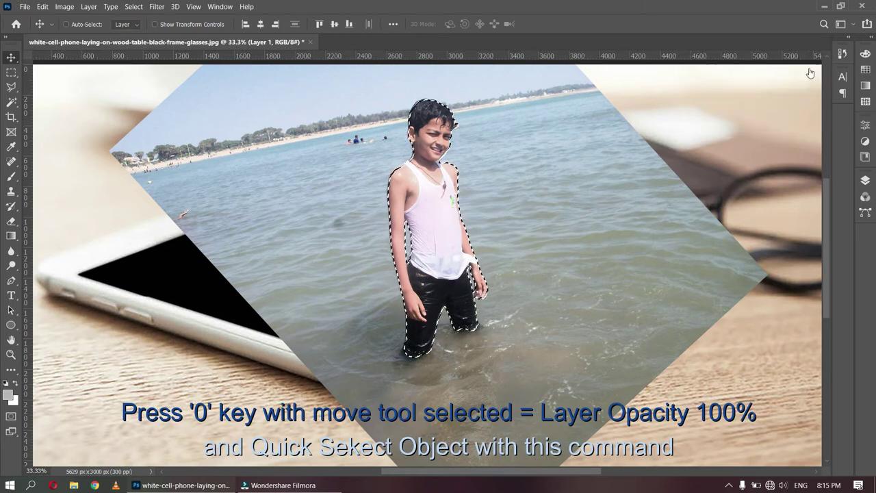
Step: Copy the selected boy onto a new layer and hide the original photo layer, Layer 1
ctrl+click(618, 263)
key(ctrl+d)
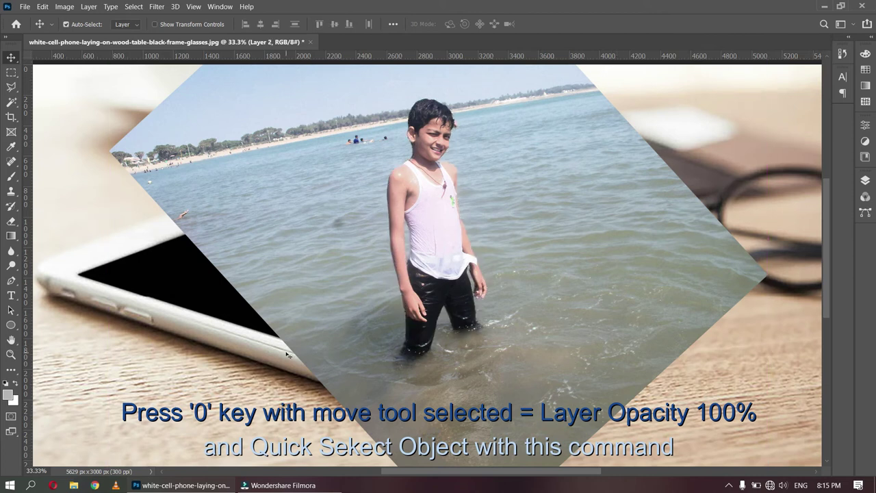
right_click(294, 305)
click(301, 310)
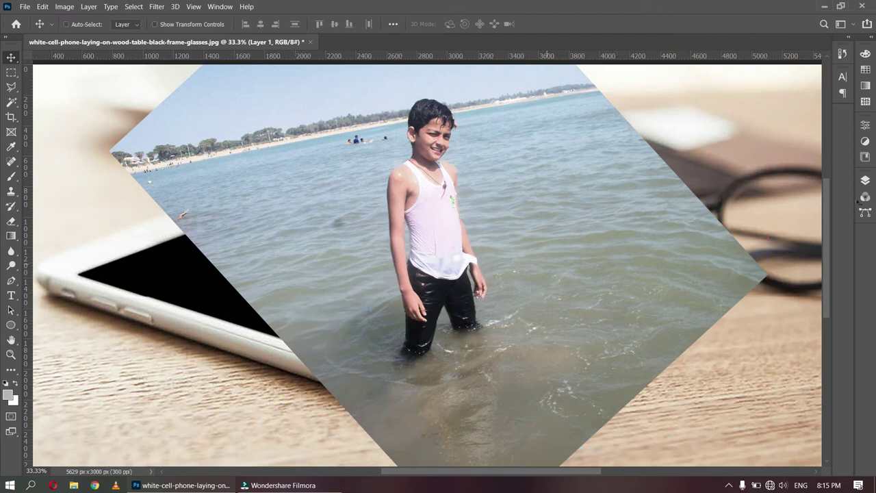
click(865, 180)
click(727, 259)
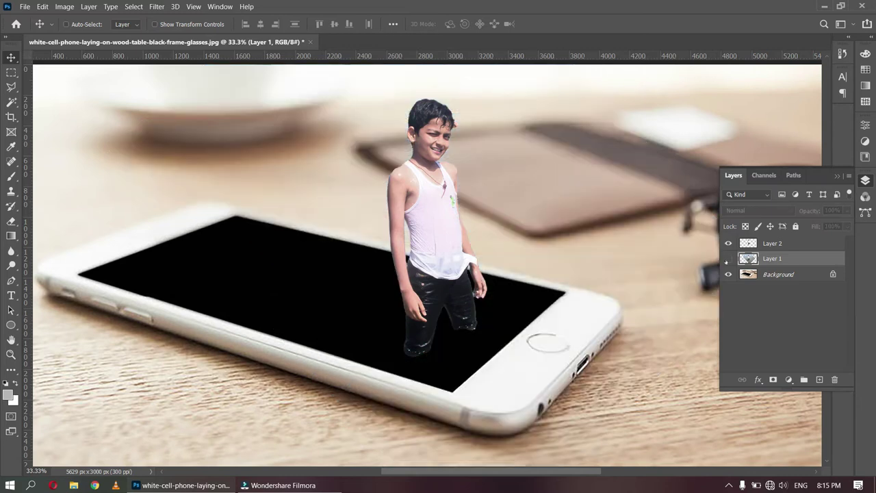
Step: Select the phone's black screen area on the Background layer
click(818, 273)
key(Tab)
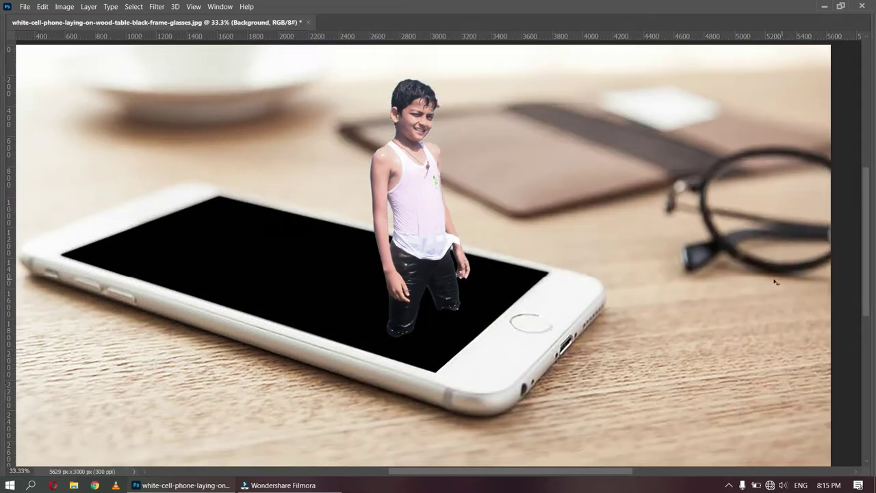
click(326, 262)
click(267, 268)
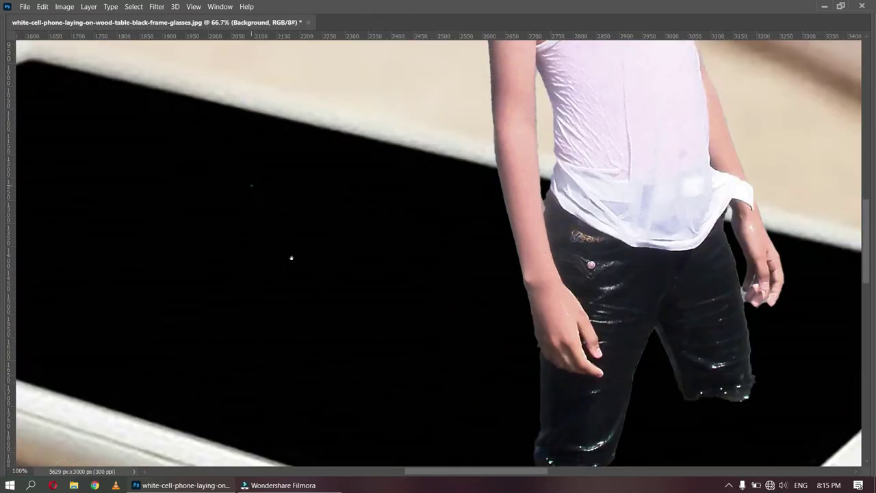
drag(292, 256, 493, 335)
click(384, 297)
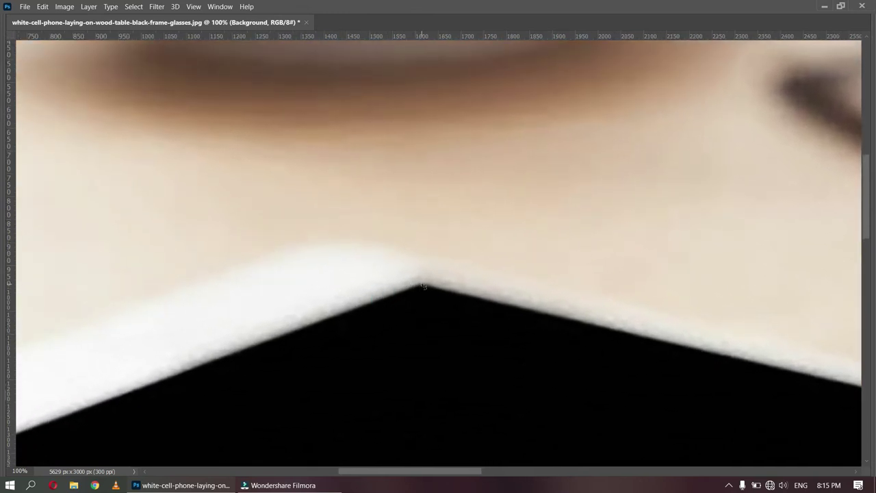
right_click(420, 313)
click(421, 309)
click(424, 317)
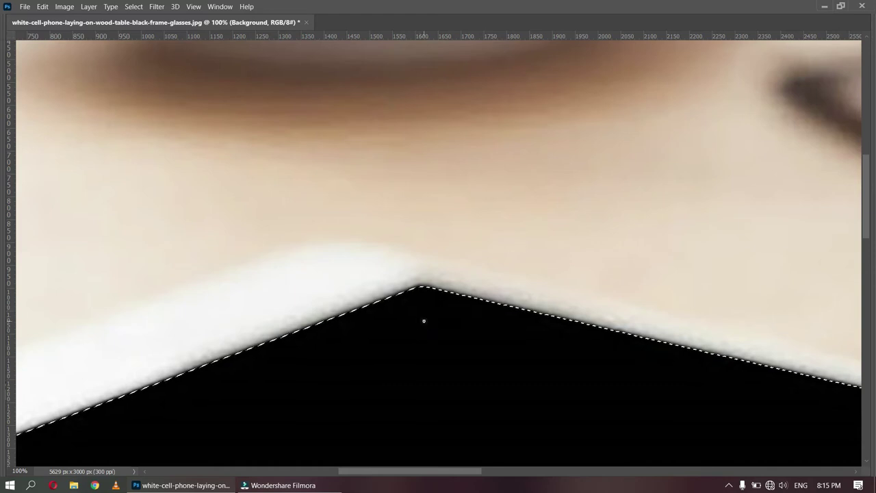
Step: Show Layer 1 again and add a layer mask that limits it to the selected phone screen
key(ctrl+minus)
key(ctrl+minus)
key(ctrl+minus)
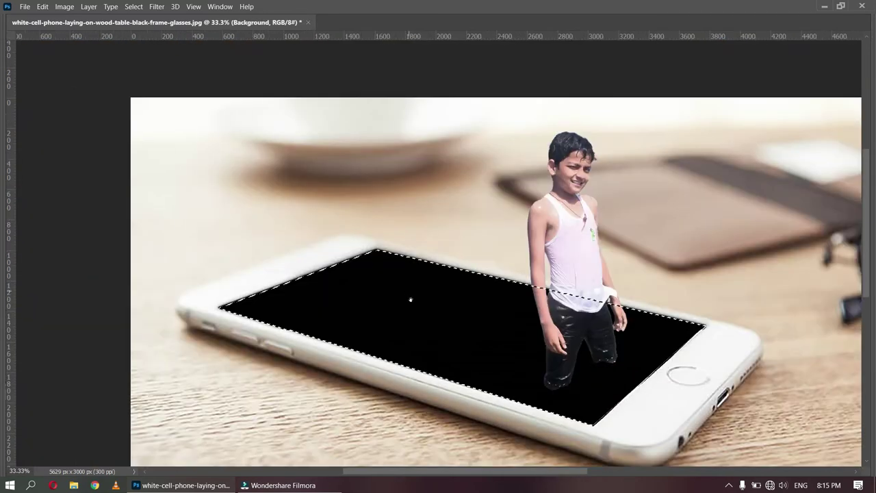
key(F7)
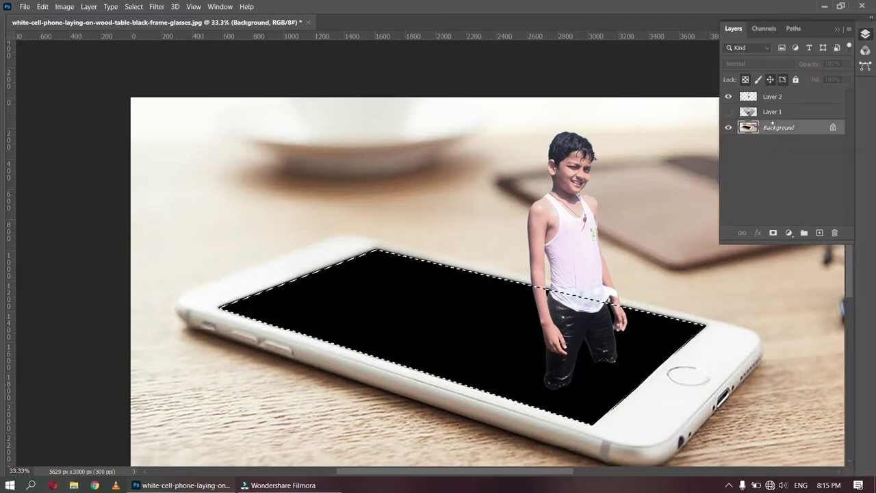
click(728, 112)
click(782, 114)
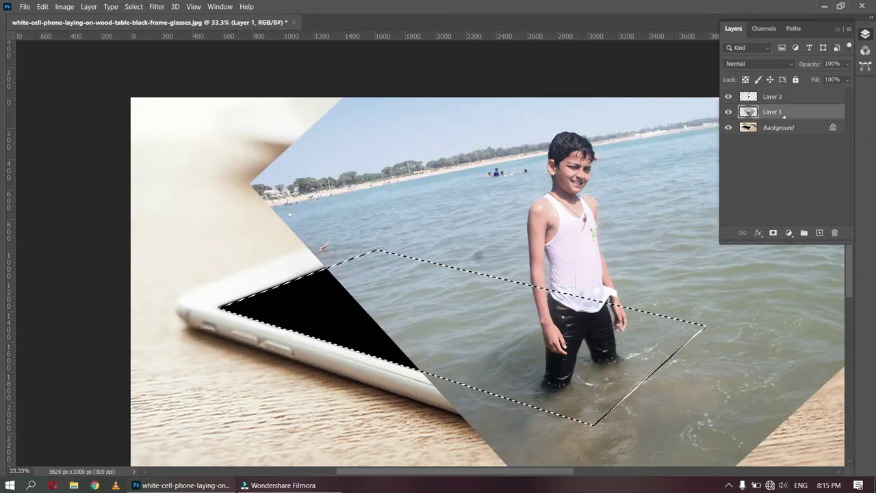
click(772, 233)
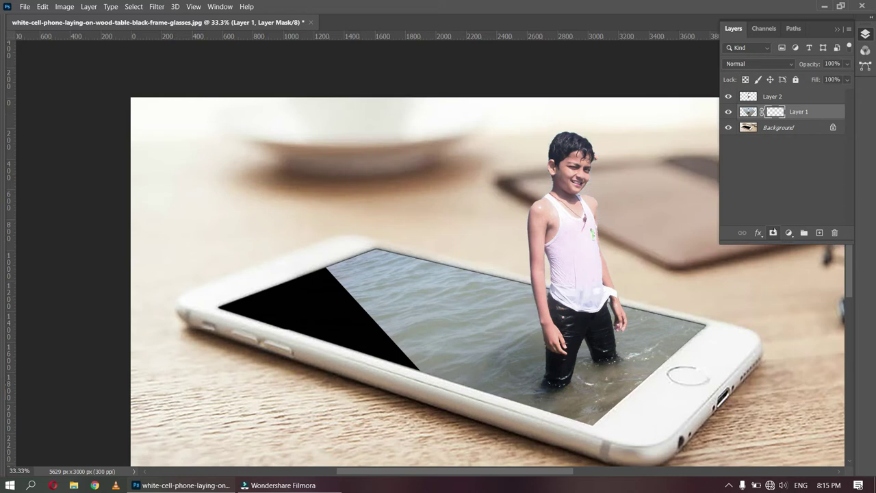
Step: Undo the layer mask added to Layer 1 and deselect the phone screen area
key(Tab)
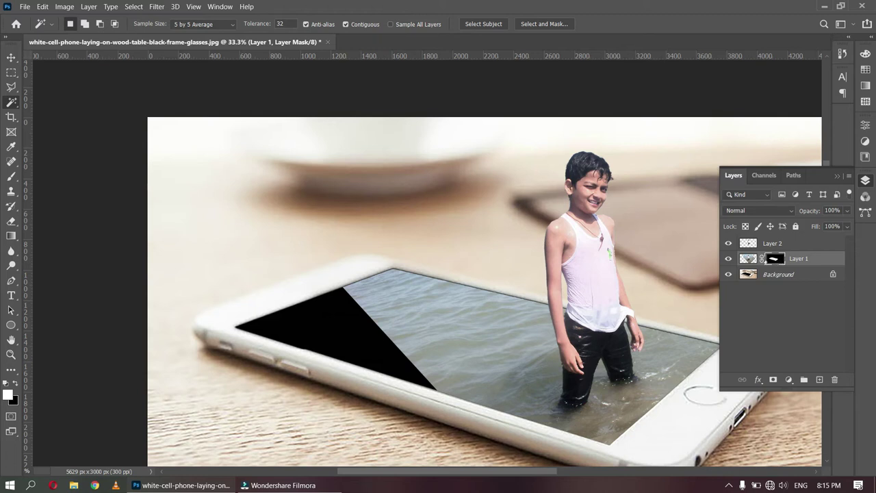
key(ctrl+z)
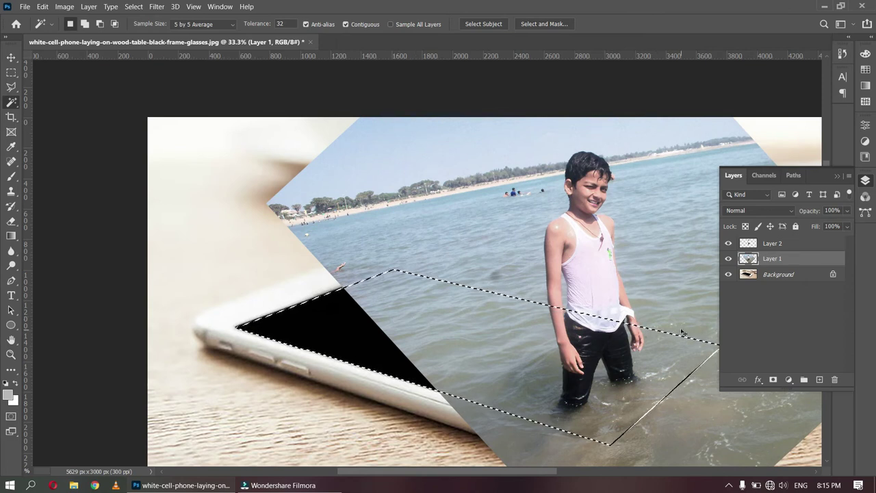
key(ctrl+d)
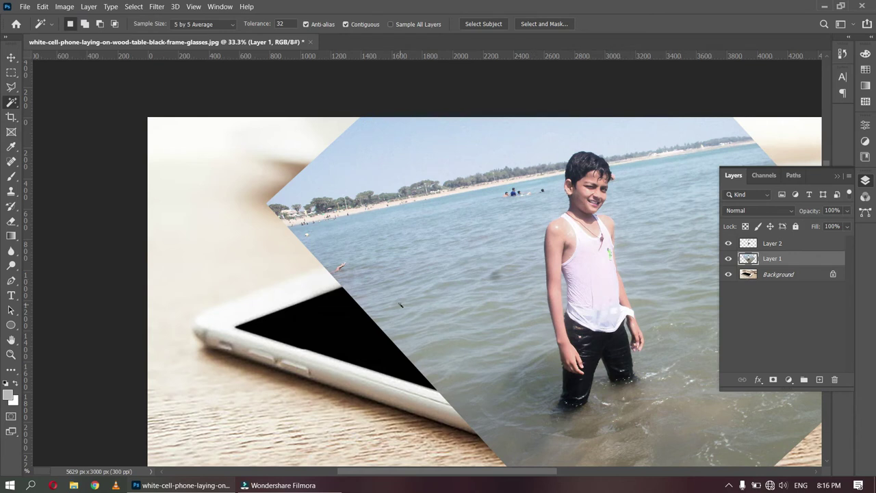
Step: Outline the uncovered black corner of the phone screen with the Polygonal Lasso on Layer 1, fill it with Content-Aware, and deselect
key(l)
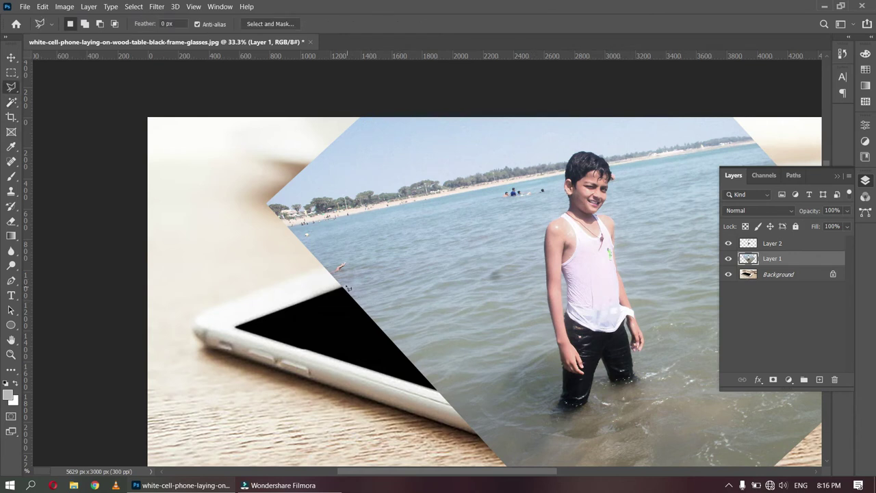
click(346, 281)
click(220, 326)
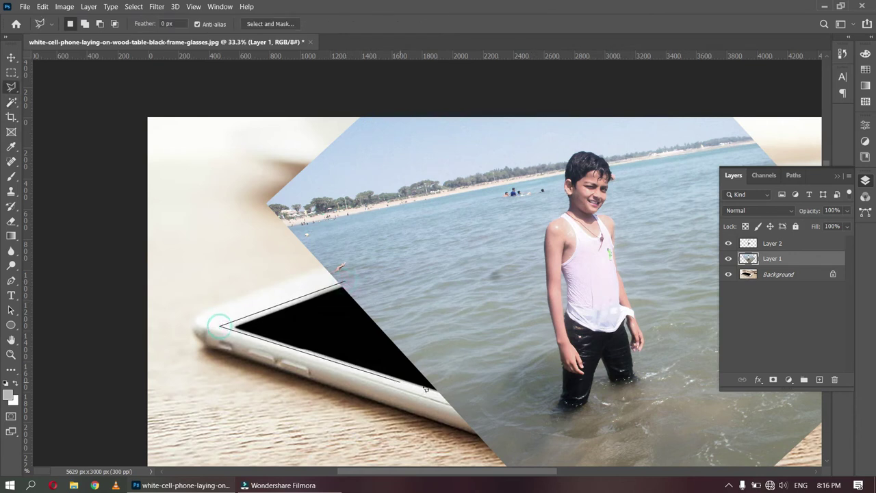
click(449, 399)
double_click(426, 366)
key(shift+F5)
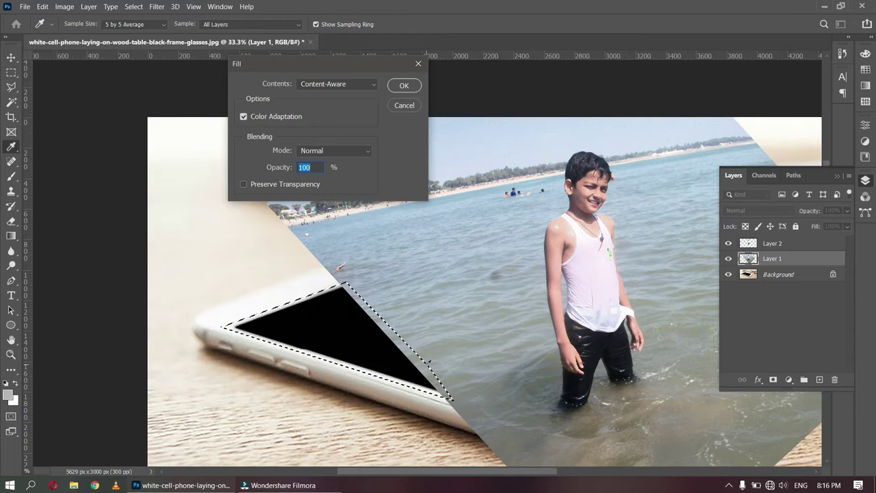
key(Return)
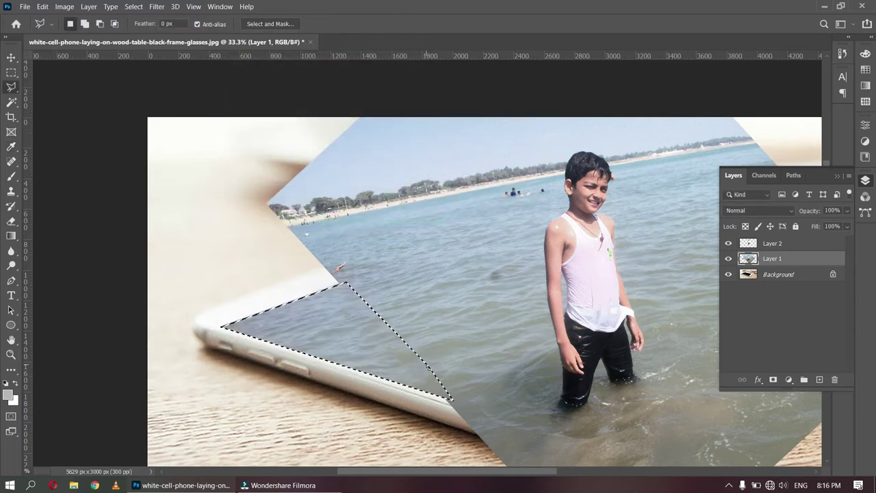
key(ctrl+d)
Step: Select the phone's black screen area on the Background layer and add it as a layer mask on Layer 1
click(778, 273)
key(w)
click(368, 345)
click(749, 259)
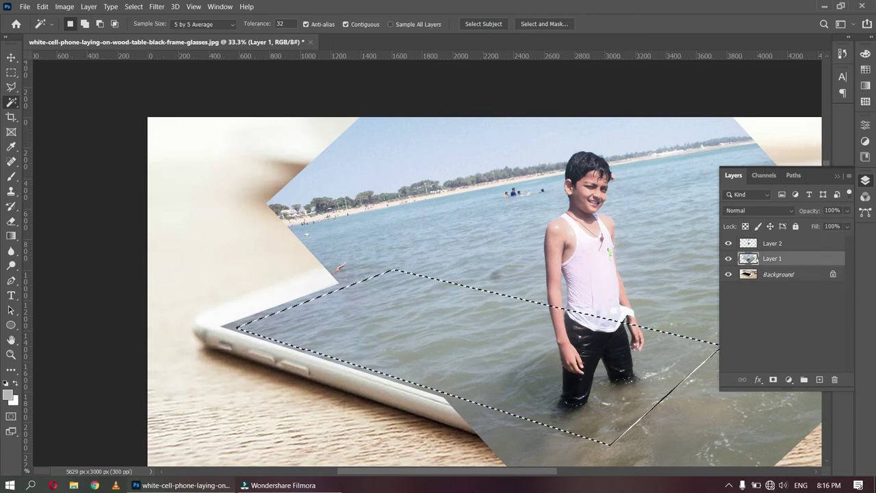
click(773, 379)
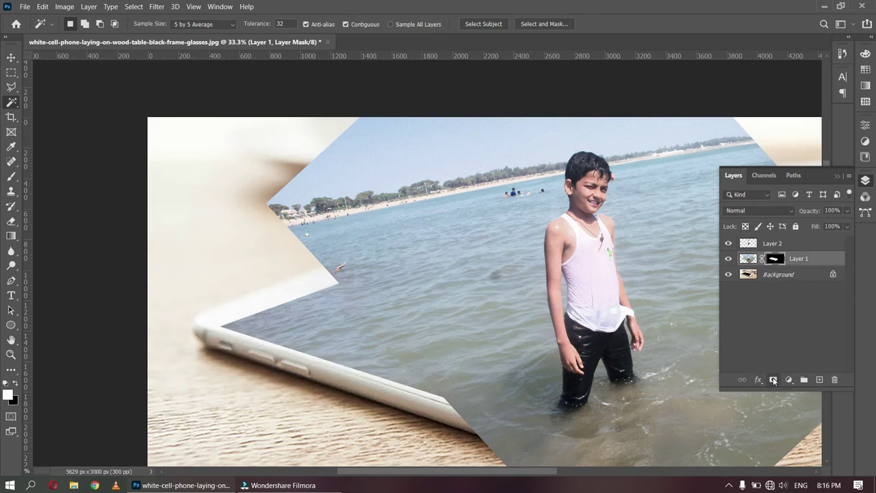
key(Tab)
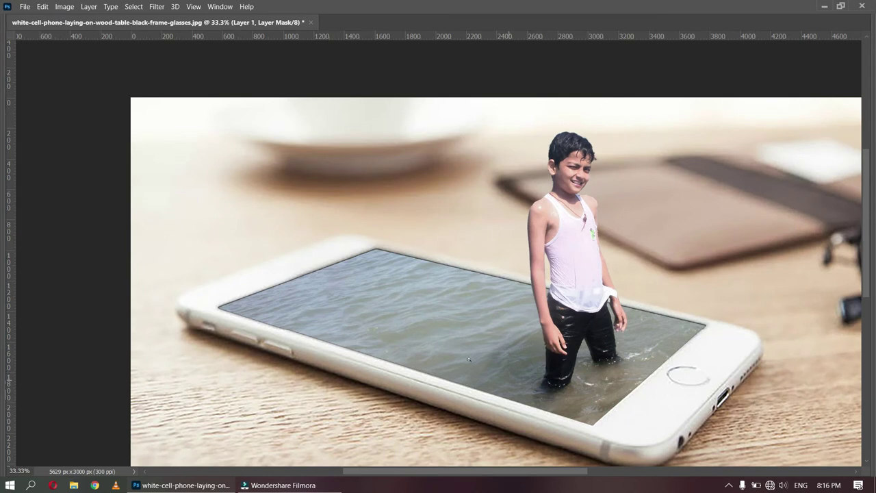
Step: Select the cut-out boy's layer, Layer 2, and duplicate it
scroll(467, 353, down, 1)
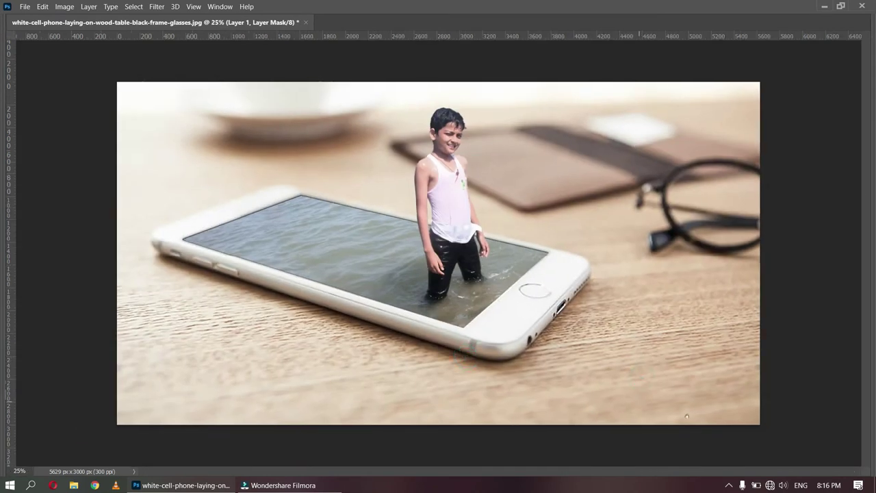
right_click(436, 191)
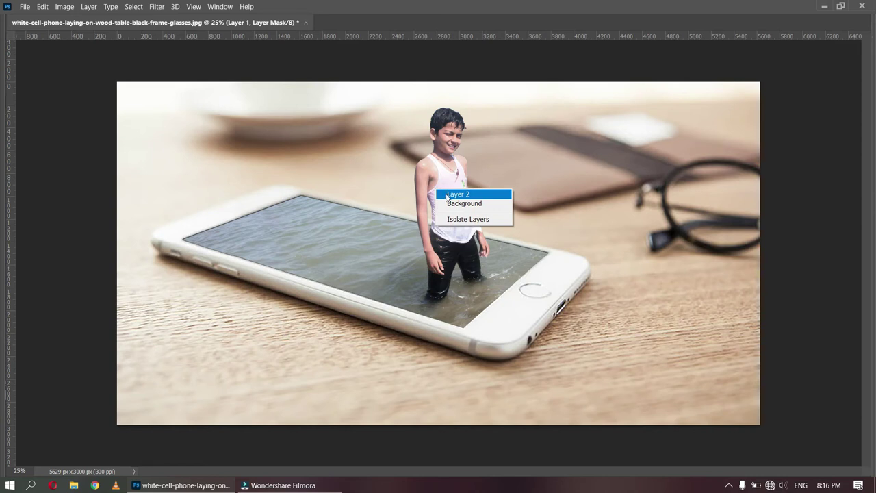
click(448, 194)
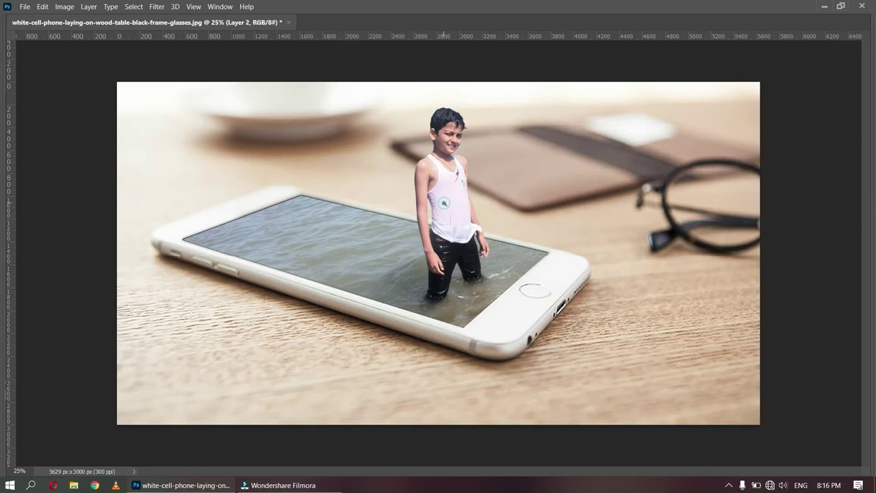
scroll(444, 203, up, 1)
key(ctrl+j)
Step: Flip and distort the duplicated boy with Free Transform so it lies from his feet across the phone's home-button end like a cast shadow
key(ctrl+t)
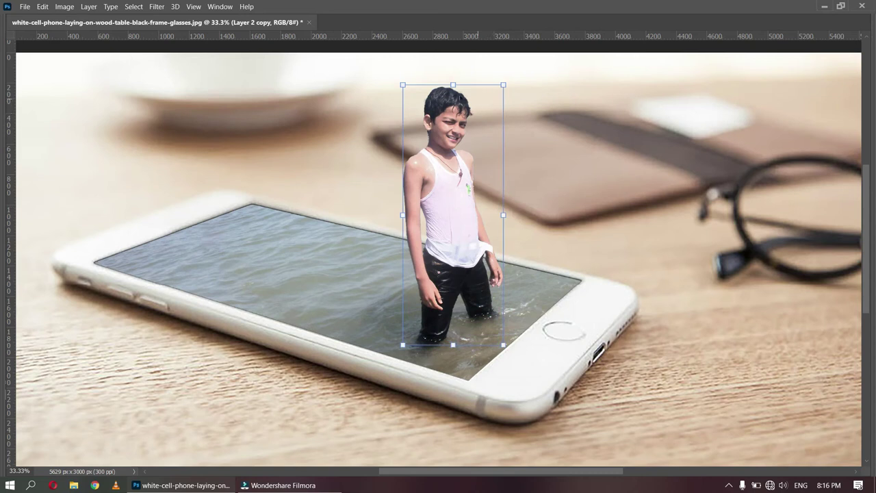
drag(454, 86, 604, 465)
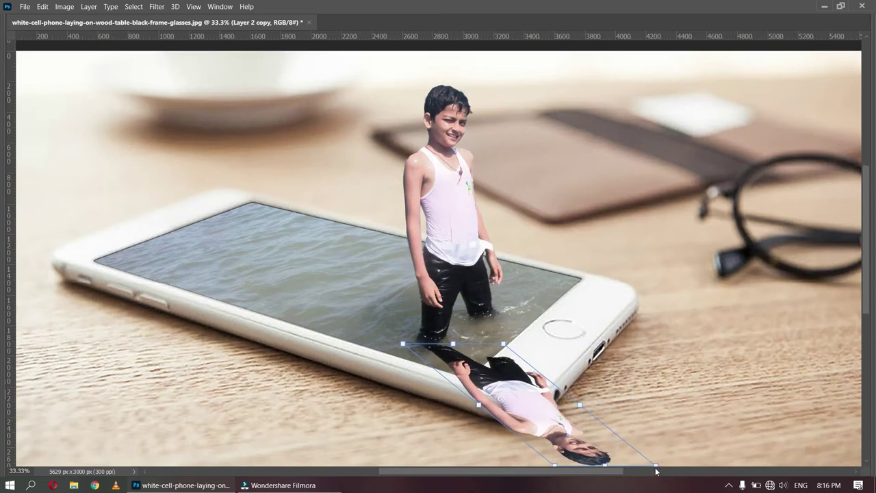
drag(657, 456, 621, 405)
drag(502, 326, 482, 286)
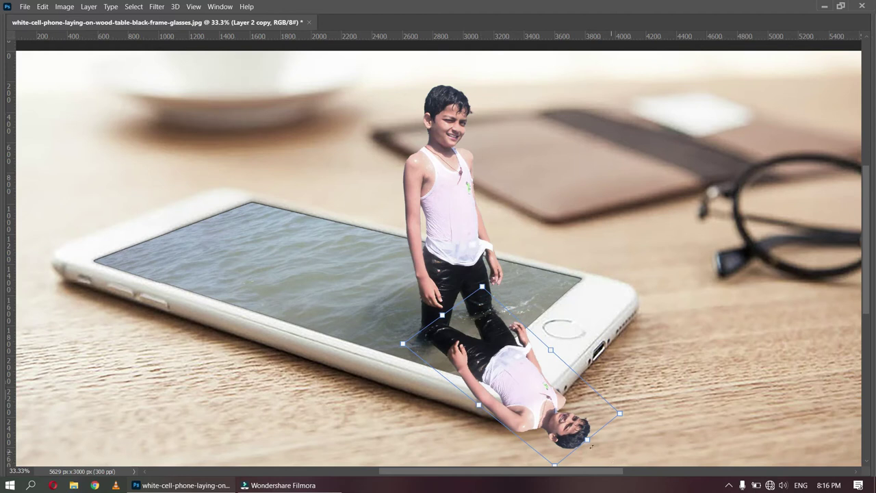
drag(589, 441, 611, 370)
drag(403, 343, 384, 353)
drag(482, 285, 474, 289)
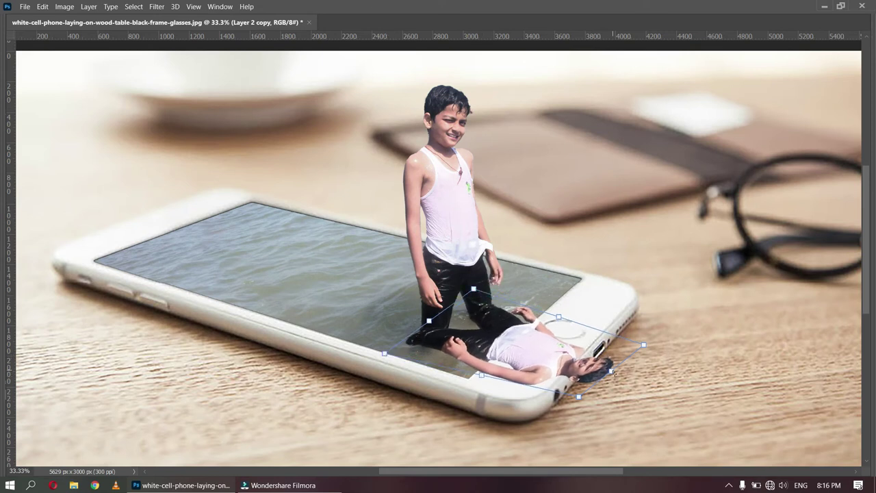
drag(643, 346, 671, 323)
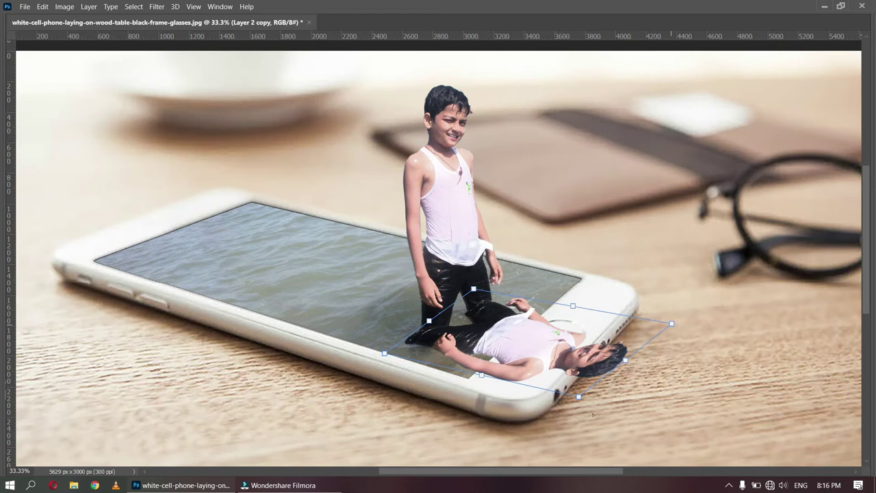
drag(578, 396, 599, 433)
drag(385, 353, 392, 351)
drag(473, 290, 479, 295)
key(Return)
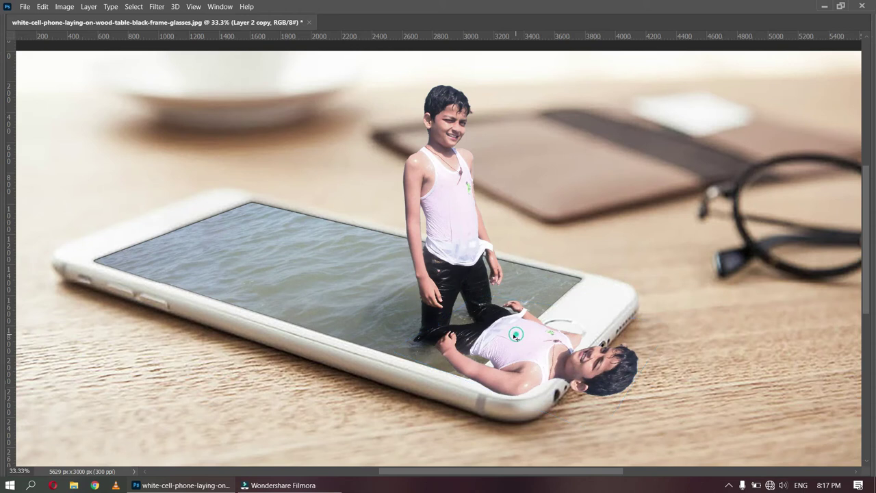
Step: Lock the transparent pixels of Layer 2 copy and fill the lying figure with black at 100% opacity
key(F7)
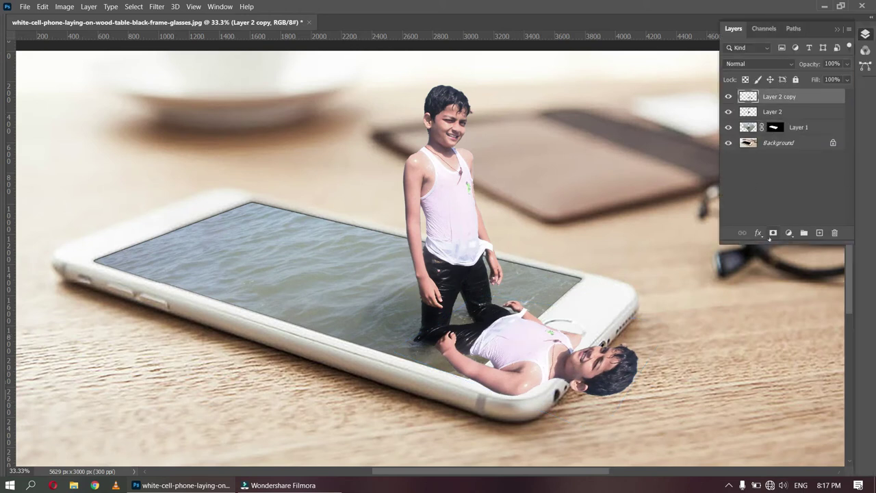
click(745, 80)
click(43, 7)
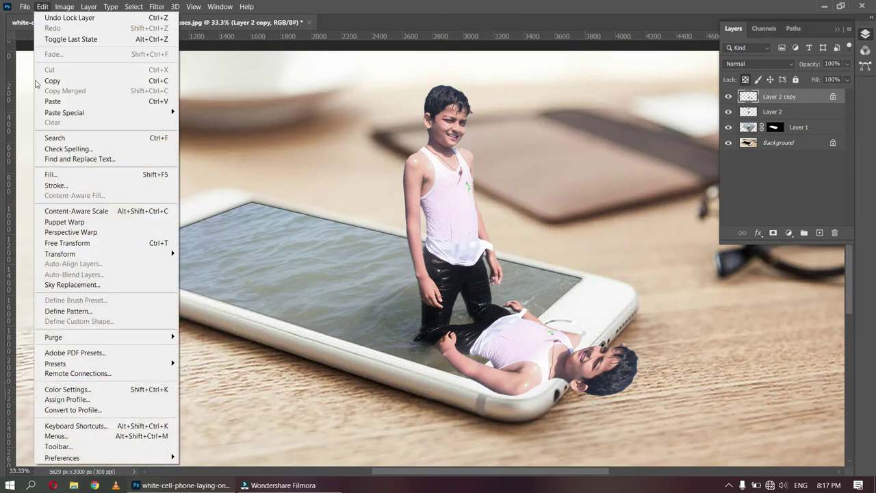
click(51, 174)
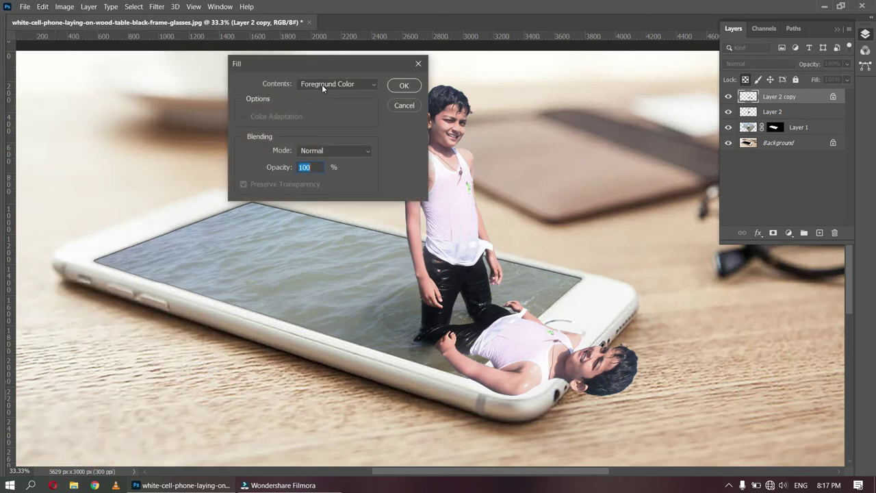
click(321, 84)
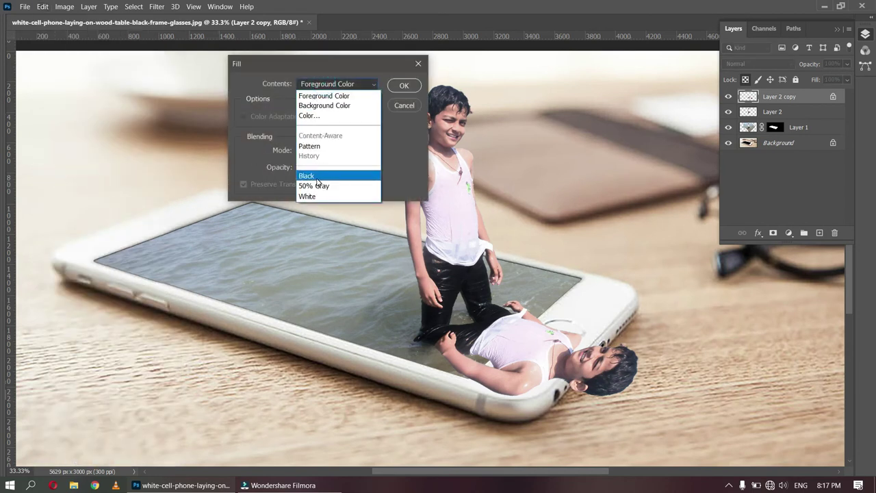
click(316, 179)
click(403, 86)
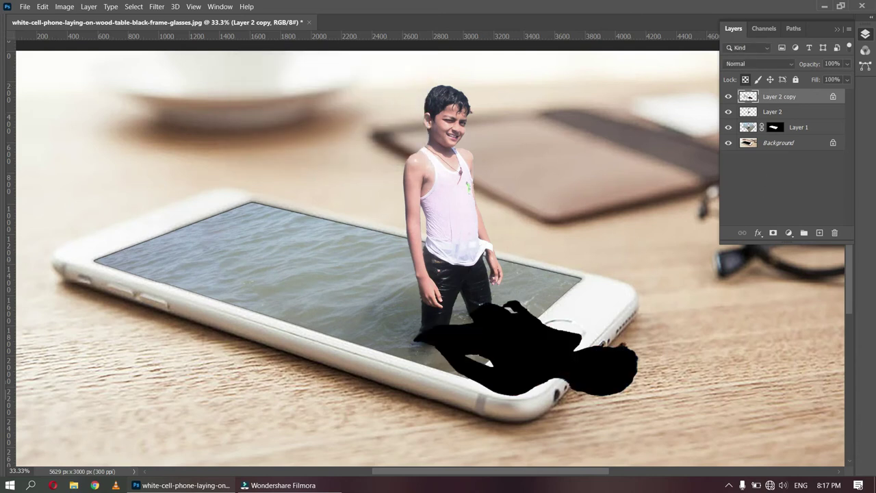
Step: Unlock the transparent pixels of Layer 2 copy and soften the black figure with a Gaussian Blur of radius 29.1 pixels
click(156, 8)
mouse_move(172, 145)
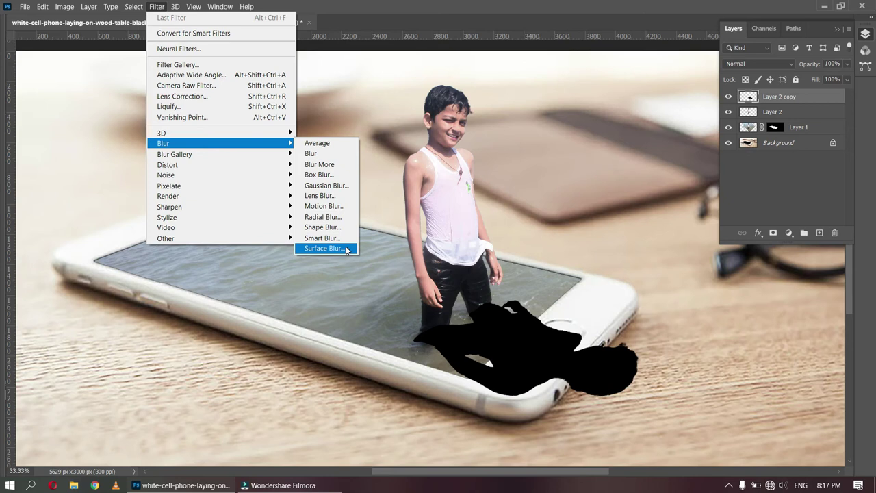
click(334, 187)
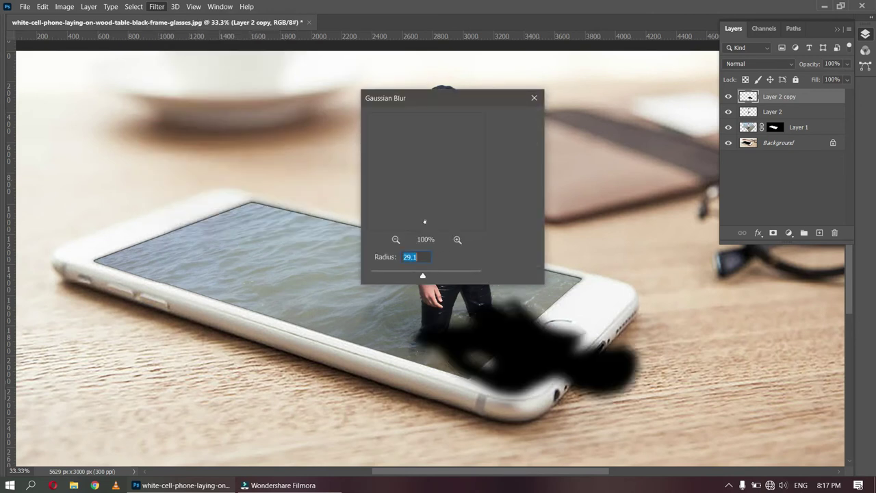
click(524, 123)
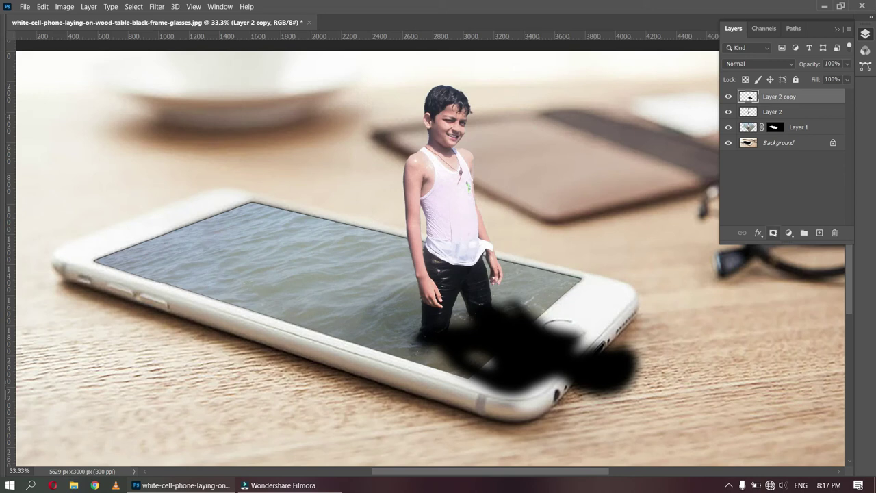
Step: Add a layer mask to Layer 2 copy and fade the shadow away from the boy's feet with the white-to-black Basics gradient
click(773, 233)
key(Tab)
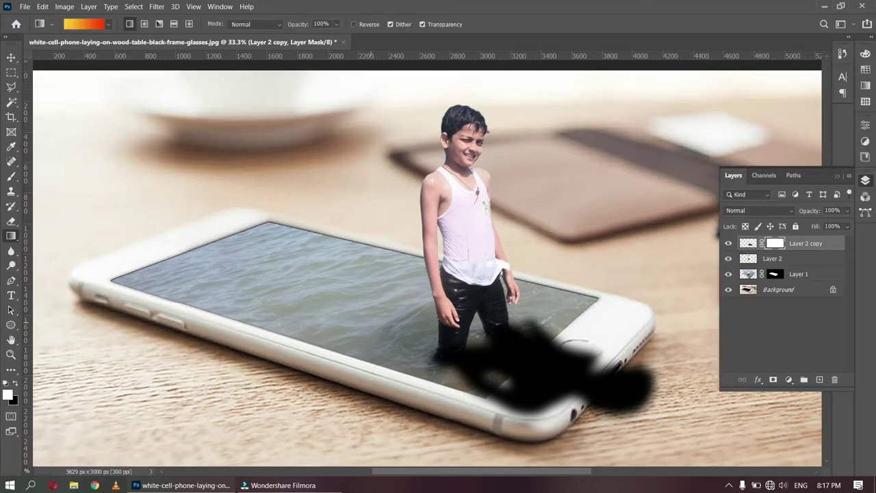
click(14, 383)
click(107, 26)
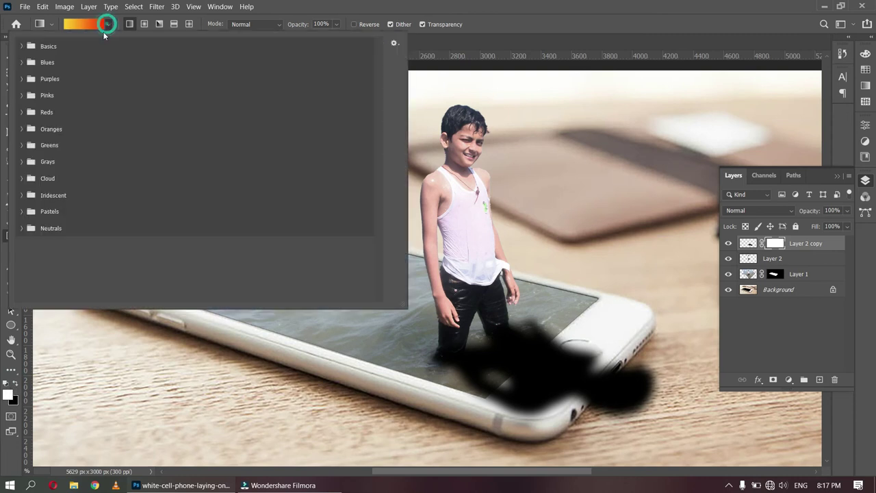
click(22, 46)
click(33, 63)
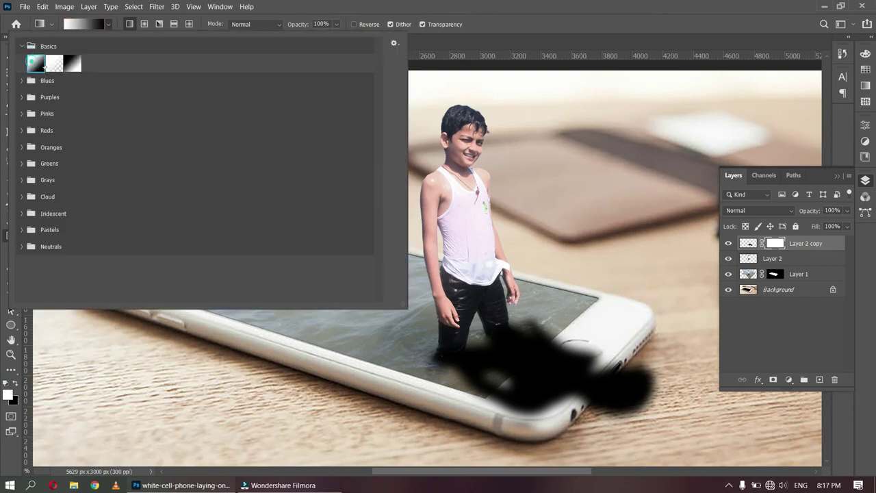
click(384, 4)
drag(503, 340, 637, 393)
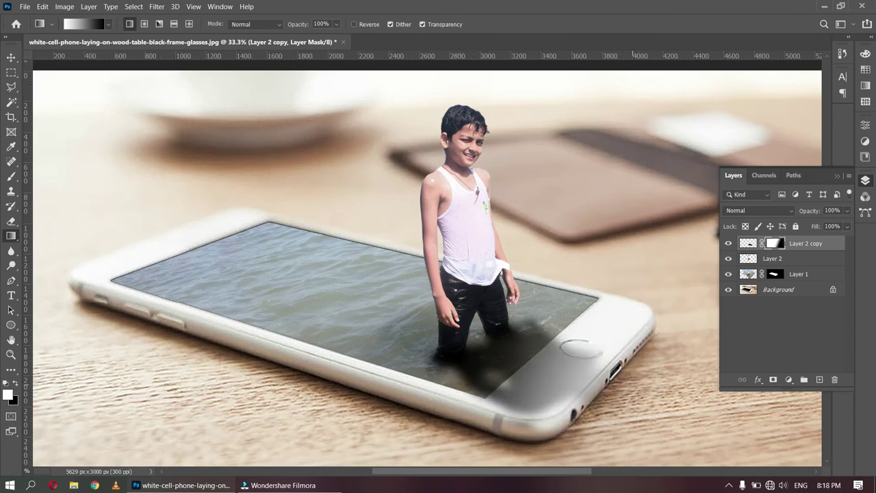
key(v)
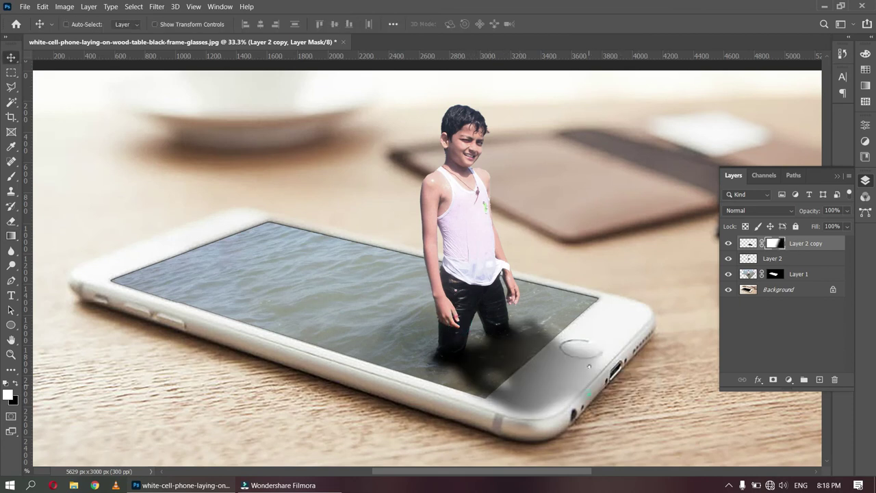
Step: Paint black on the Layer 2 copy mask with a soft brush to trim the shadow's far edge near the home button
scroll(588, 366, down, 1)
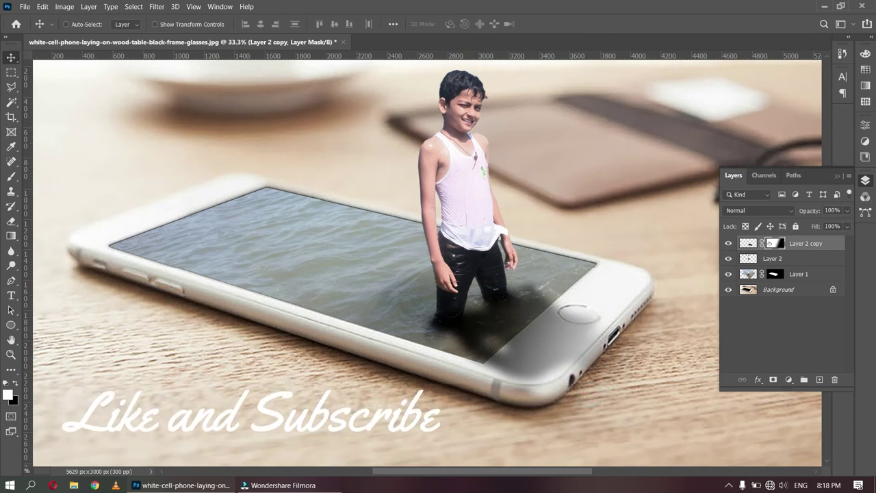
key(b)
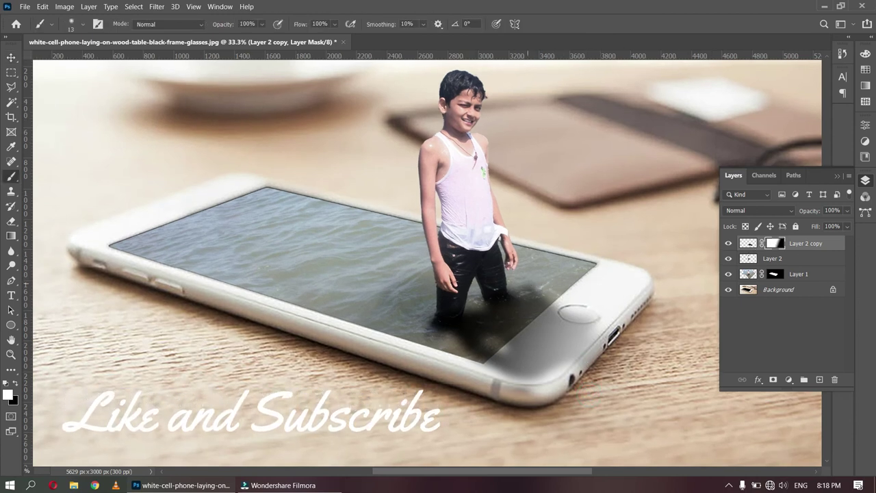
key(bracketright)
key(bracketright)
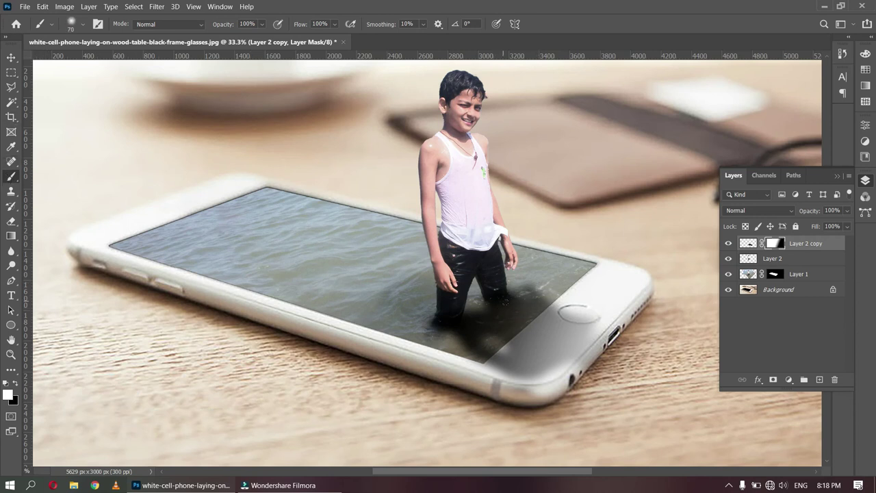
mouse_move(479, 334)
mouse_down()
mouse_move(551, 308)
mouse_move(496, 359)
mouse_move(633, 346)
mouse_move(647, 369)
mouse_up()
click(15, 384)
drag(517, 279, 572, 304)
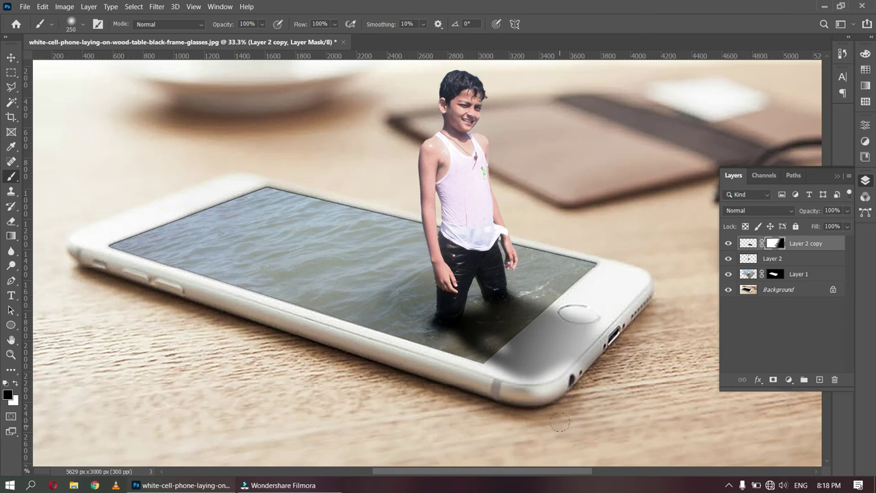
Step: Enlarge the brush to 1600 pixels and fade the shadow over the phone's home-button end with black on the mask
key(bracketright)
key(bracketright)
key(bracketright)
key(bracketright)
key(bracketright)
key(bracketright)
key(bracketright)
key(bracketright)
key(bracketright)
key(bracketright)
key(bracketright)
key(bracketright)
key(bracketright)
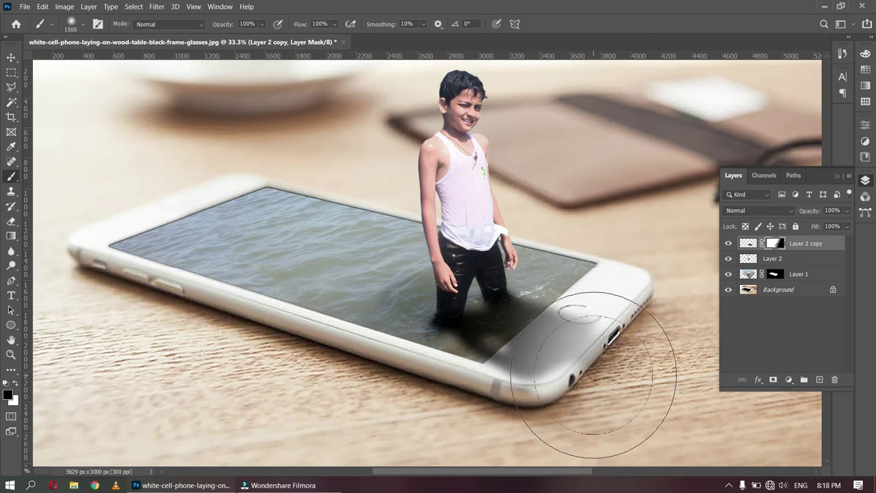
click(590, 374)
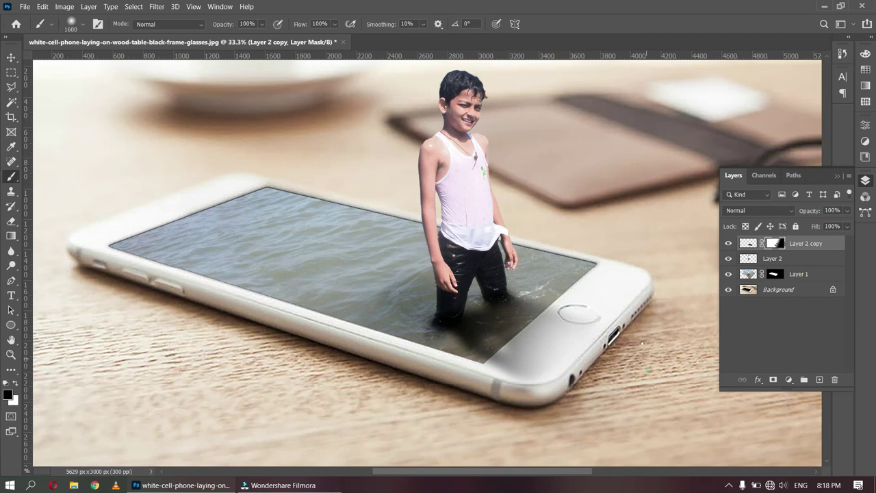
drag(590, 373, 581, 337)
click(571, 301)
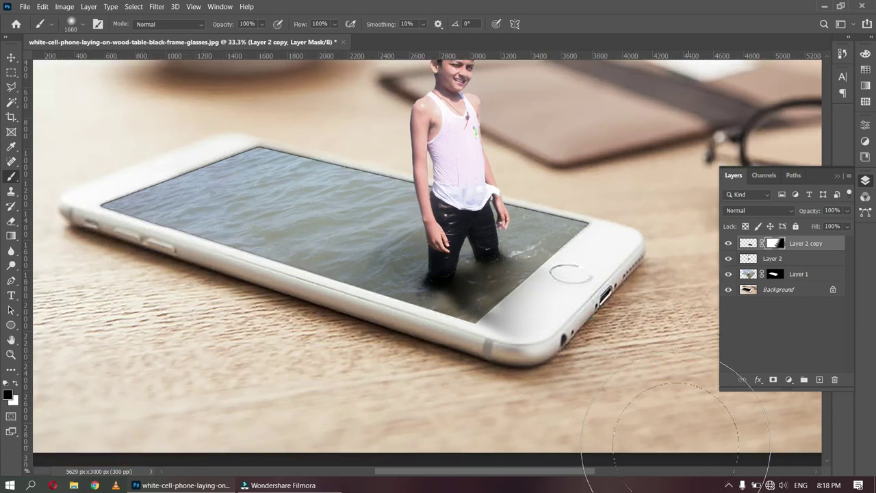
Step: Preview the whole composite at 25% zoom in full-screen mode on a black background with all panels hidden
key(Tab)
key(ctrl+minus)
key(ctrl+minus)
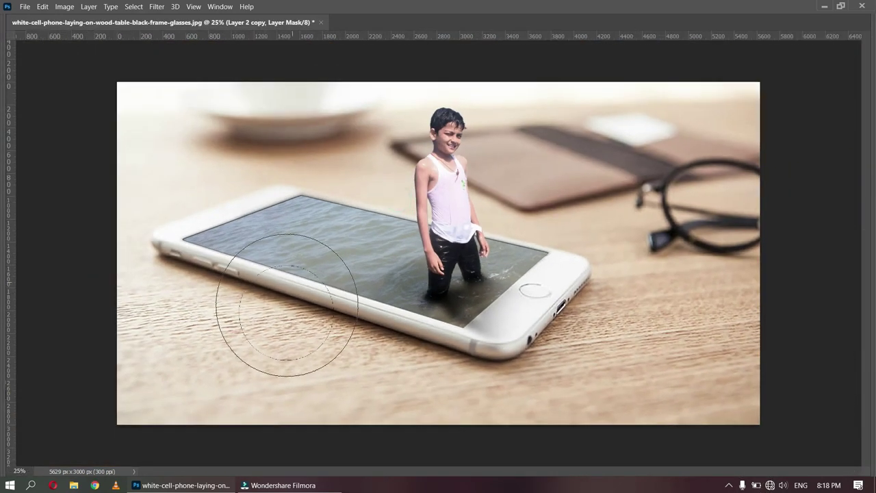
key(f)
key(v)
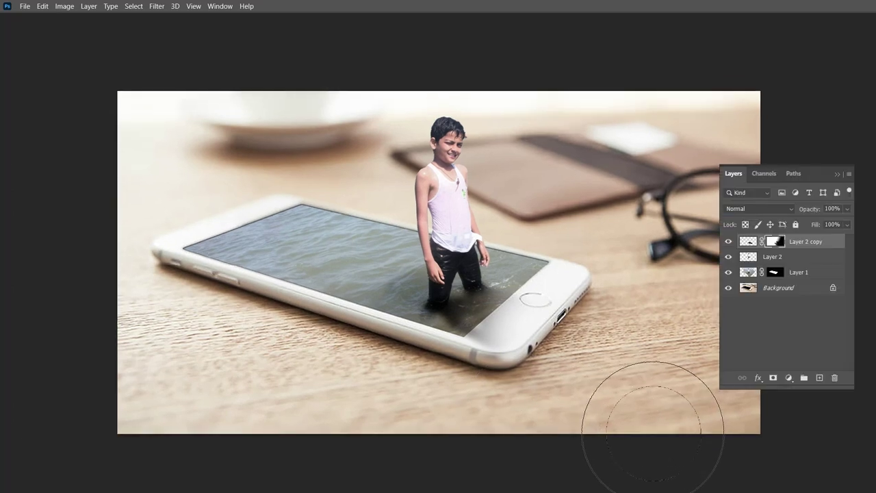
key(f)
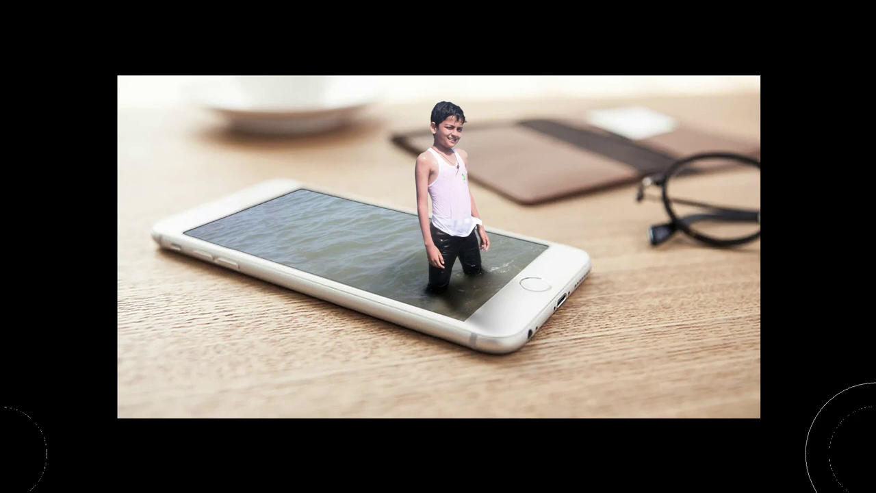
key(shift+Tab)
key(shift+Tab)
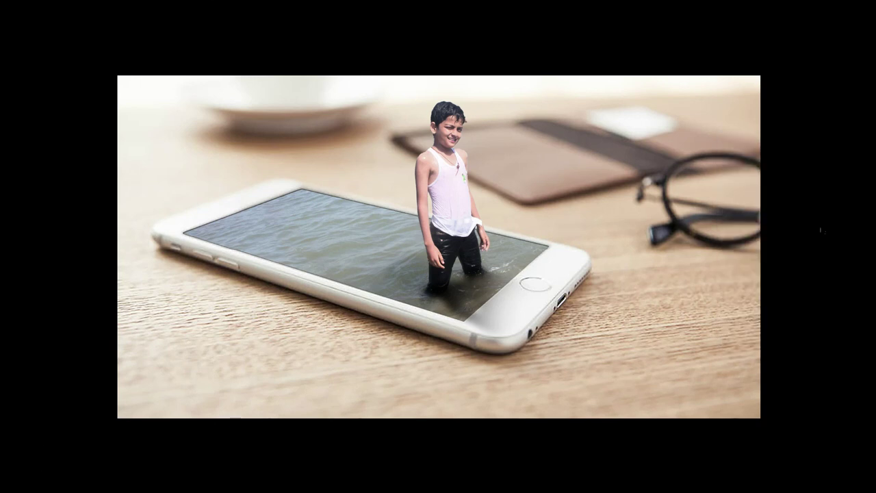